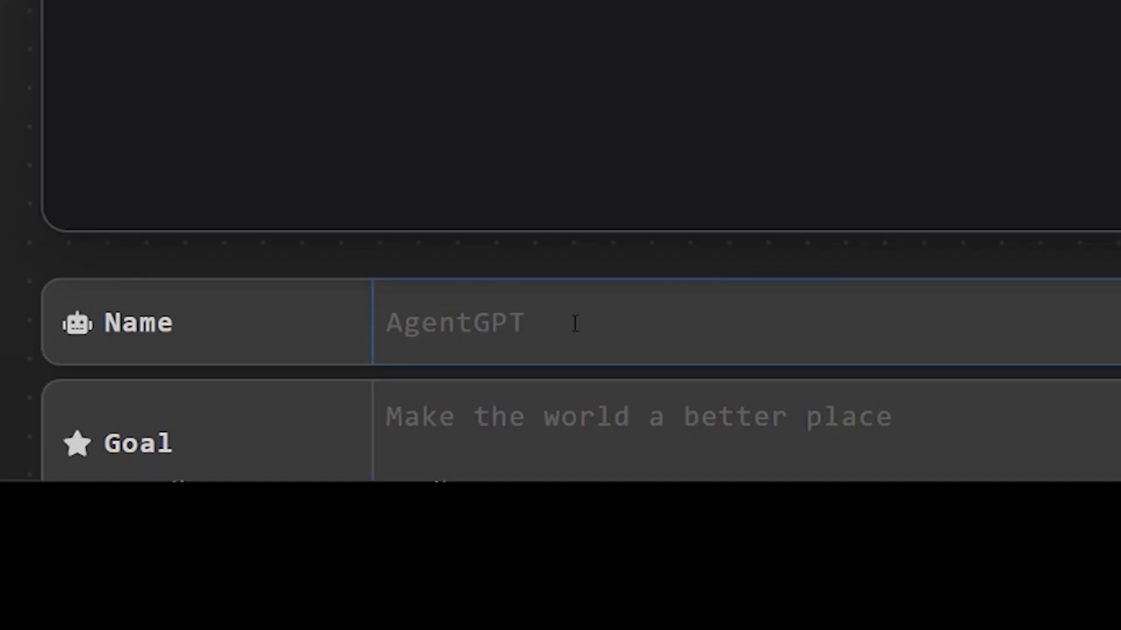
Name and deploy an AgentGPT agent to outline a YouTube video on 7 AI tools for graphic designers
{"action": "left_click", "coordinate": [575, 324]}
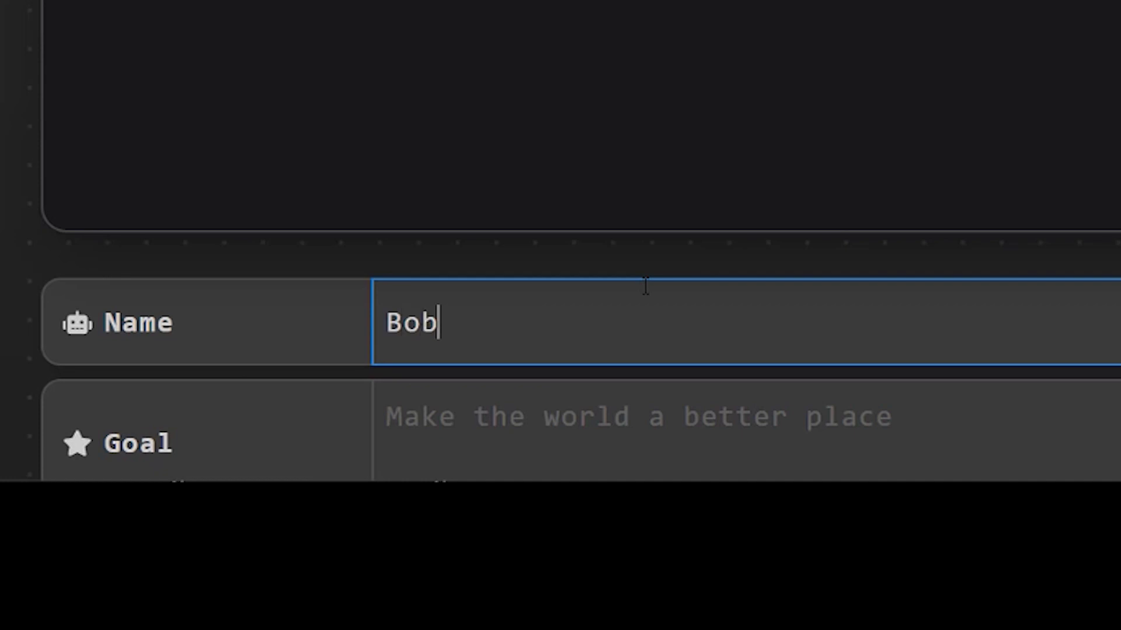
{"action": "left_click", "coordinate": [391, 417]}
{"action": "type", "text": "Come"}
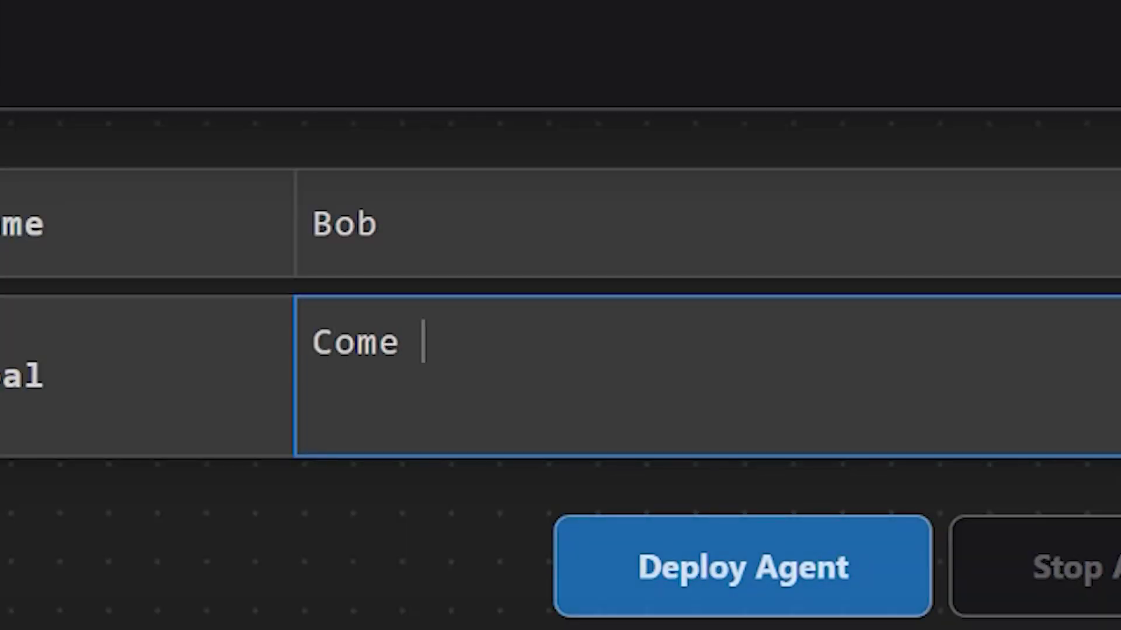
{"action": "type", "text": " up with a Youtube outline where I talk about 7 AI tools for graphic designers."}
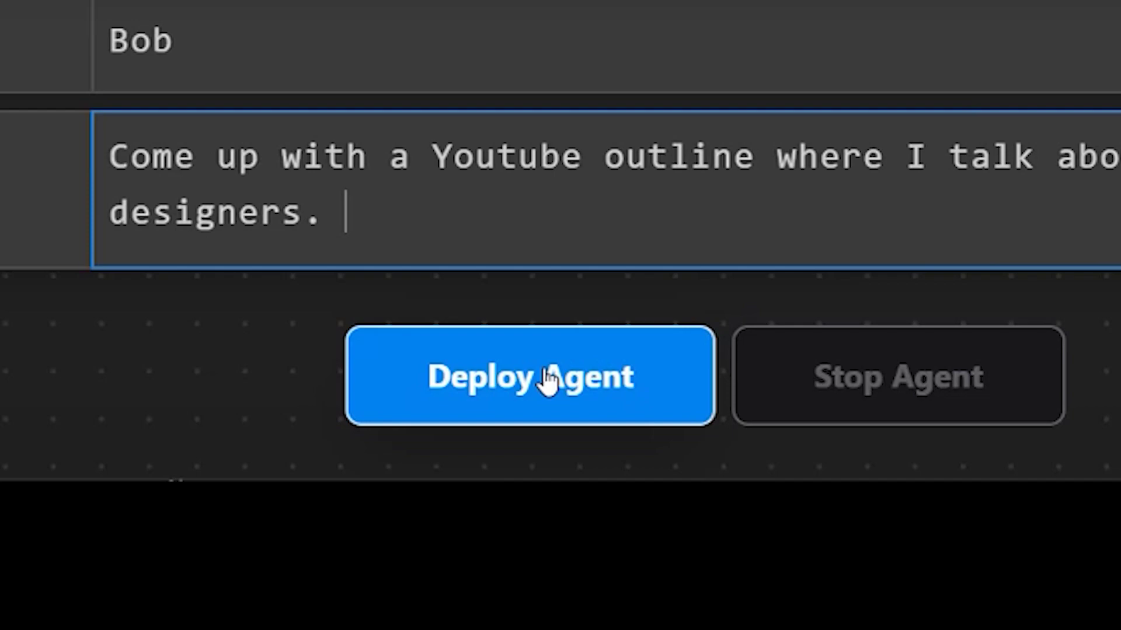
{"action": "left_click", "coordinate": [758, 563]}
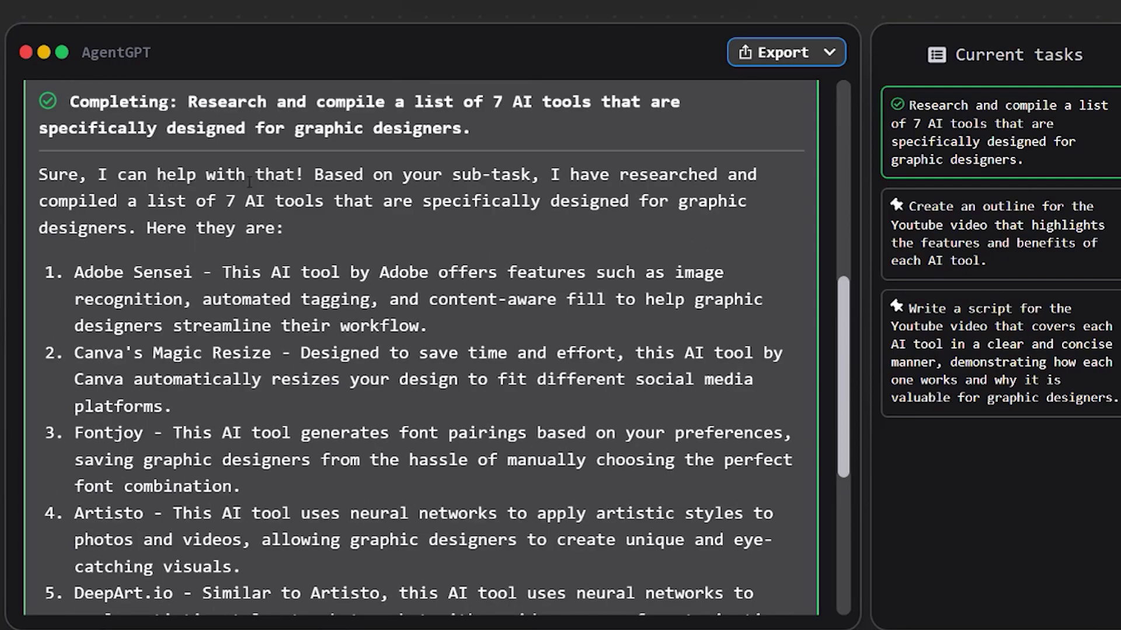
Review the agent's answer listing 7 AI tools for graphic designers
{"action": "left_click_drag", "start_coordinate": [539, 176], "coordinate": [602, 229]}
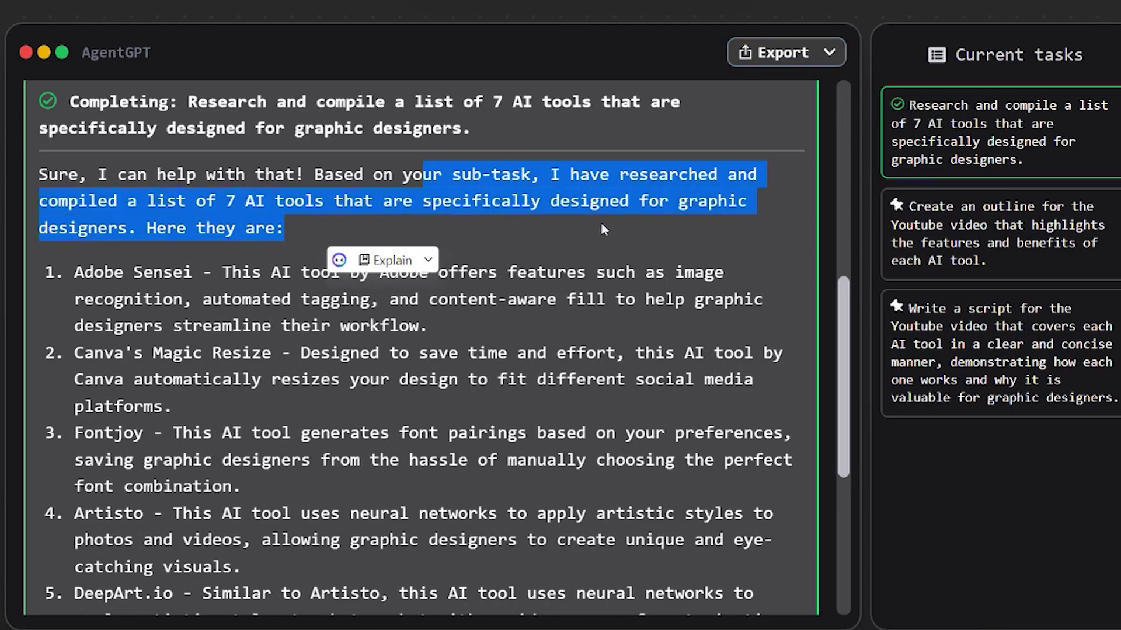
{"action": "left_click", "coordinate": [727, 220]}
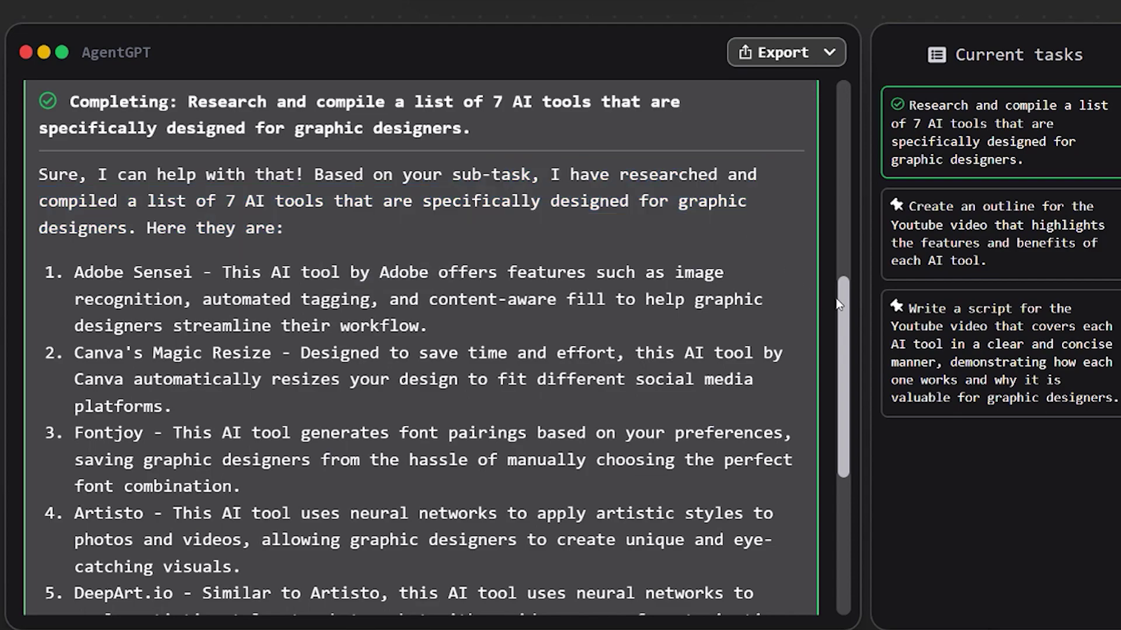
{"action": "left_click_drag", "start_coordinate": [848, 299], "coordinate": [809, 443]}
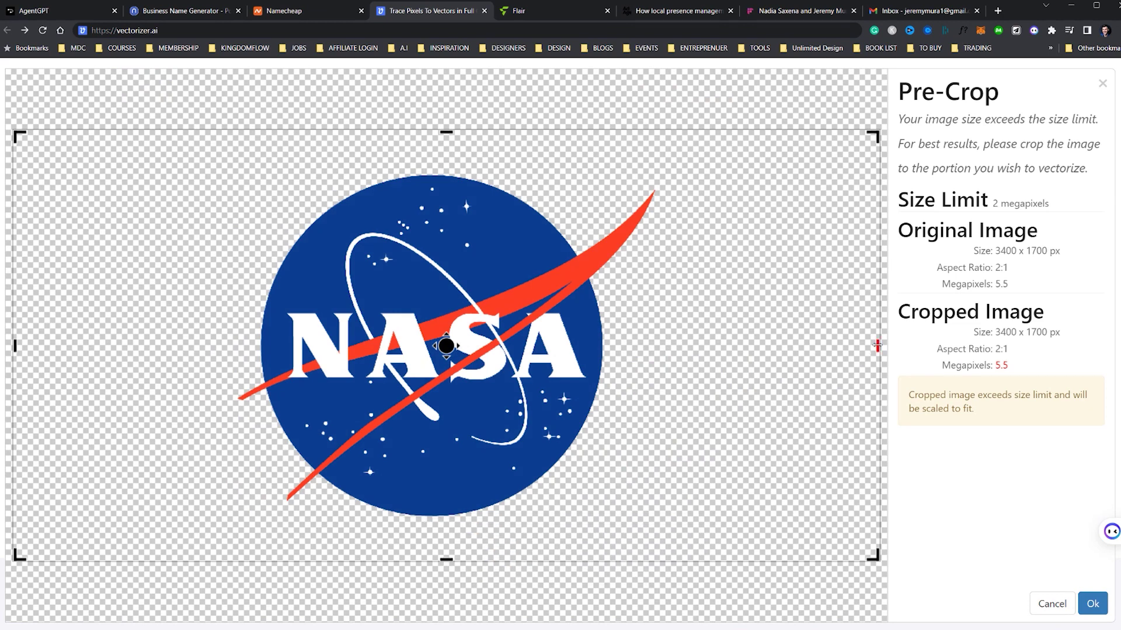
Pre-crop the NASA logo image tightly from the right, top and left, and start vectorizing
{"action": "left_click_drag", "start_coordinate": [877, 345], "coordinate": [668, 346]}
{"action": "left_click_drag", "start_coordinate": [15, 137], "coordinate": [225, 168]}
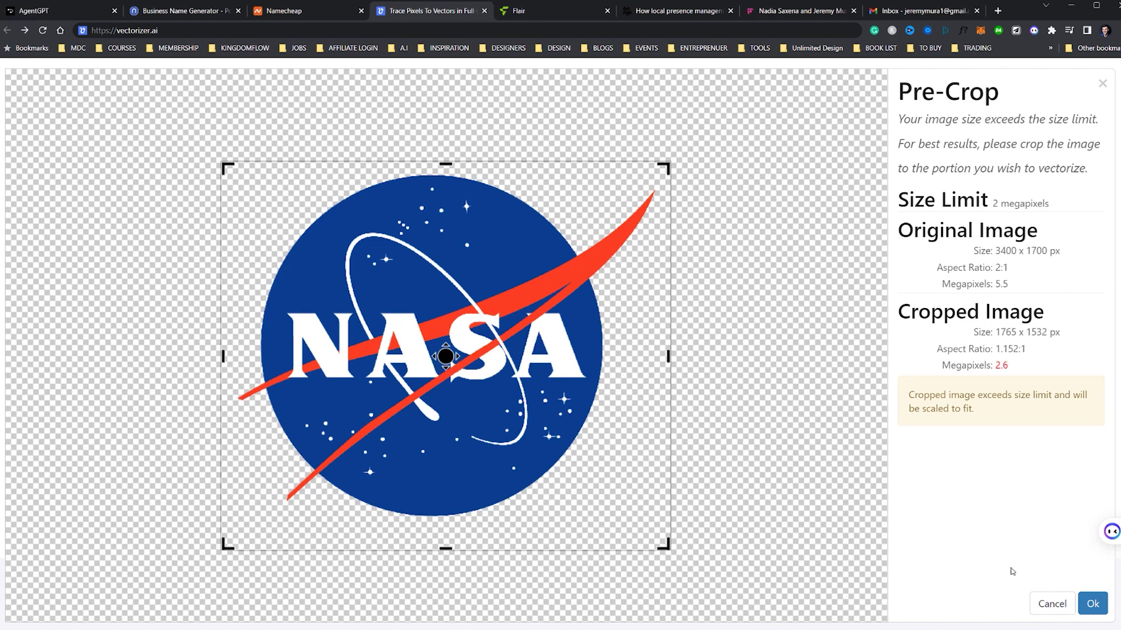
{"action": "left_click", "coordinate": [1092, 603]}
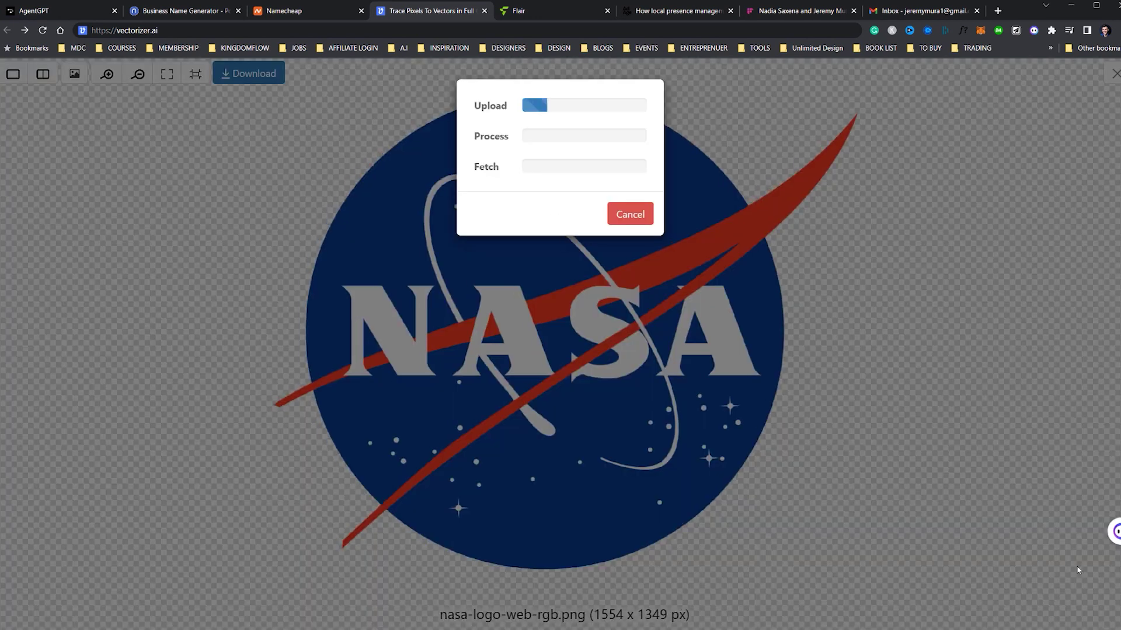
Zoom in to compare the original and vectorized NASA logo, then download the result
{"action": "scroll", "coordinate": [554, 416], "scroll_direction": "down", "scroll_amount": 5}
{"action": "scroll", "coordinate": [633, 437], "scroll_direction": "up", "scroll_amount": 5}
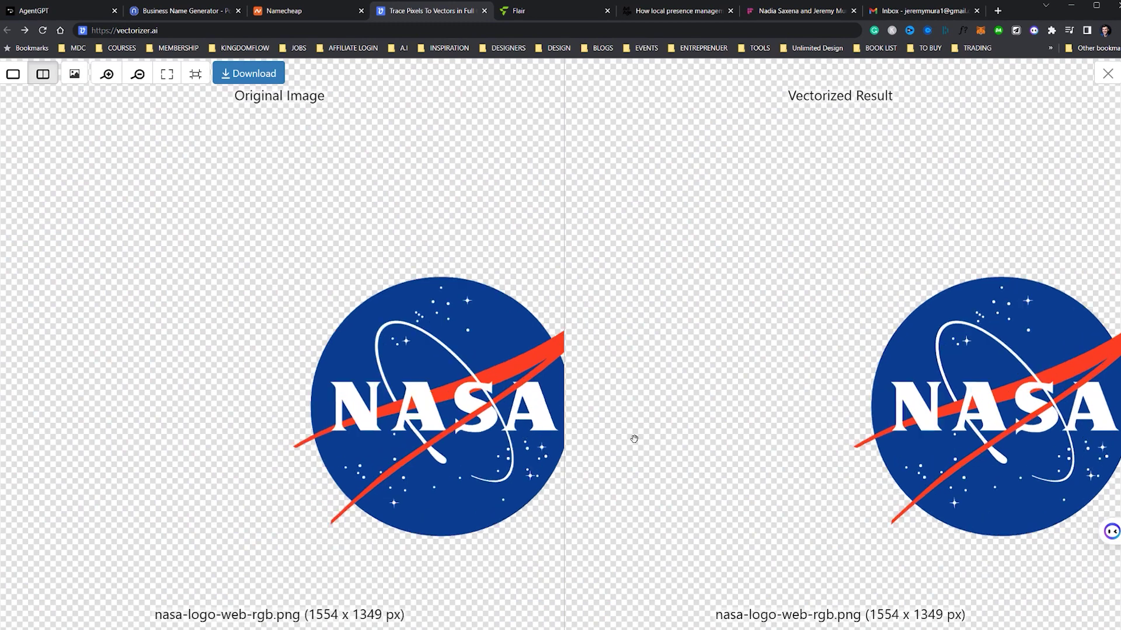
{"action": "scroll", "coordinate": [346, 336], "scroll_direction": "up", "scroll_amount": 5}
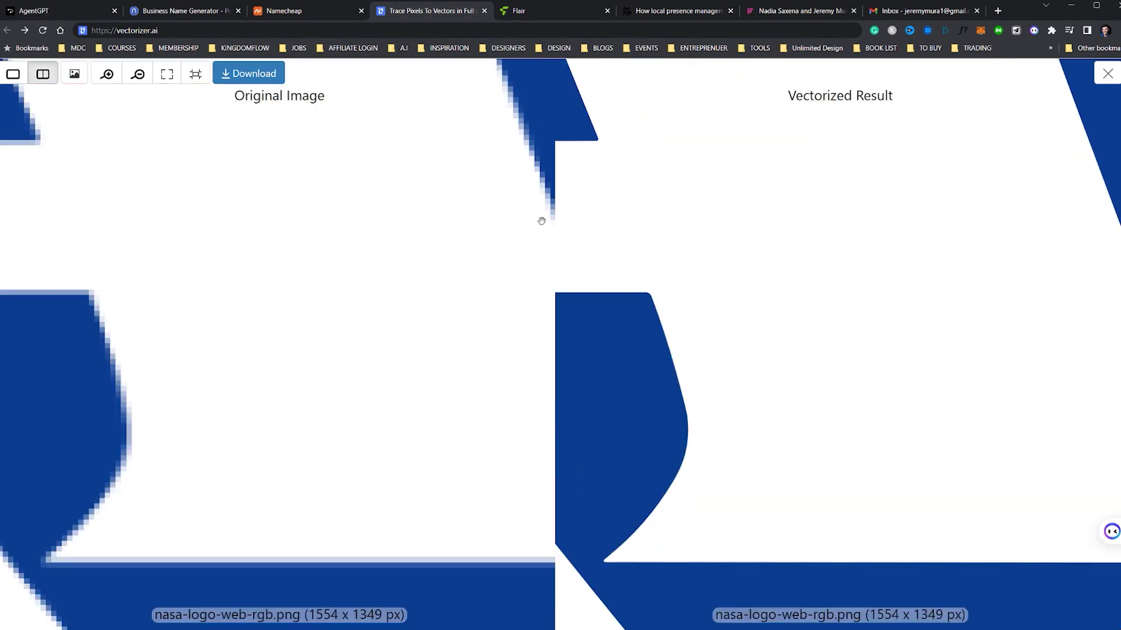
{"action": "scroll", "coordinate": [541, 221], "scroll_direction": "down", "scroll_amount": 10}
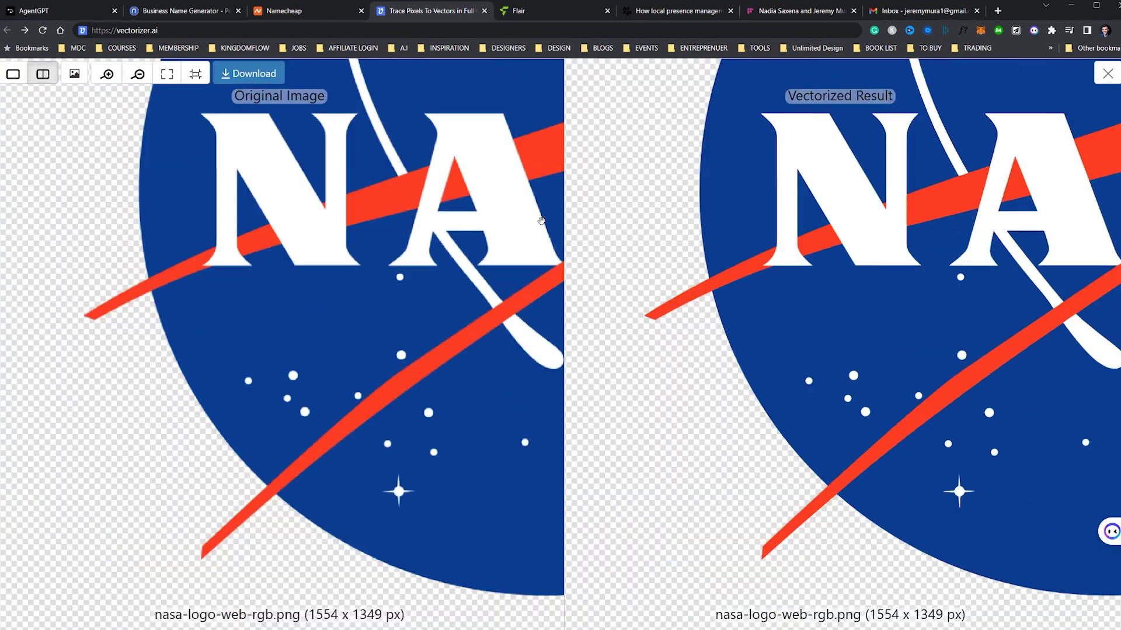
{"action": "scroll", "coordinate": [569, 315], "scroll_direction": "down", "scroll_amount": 3}
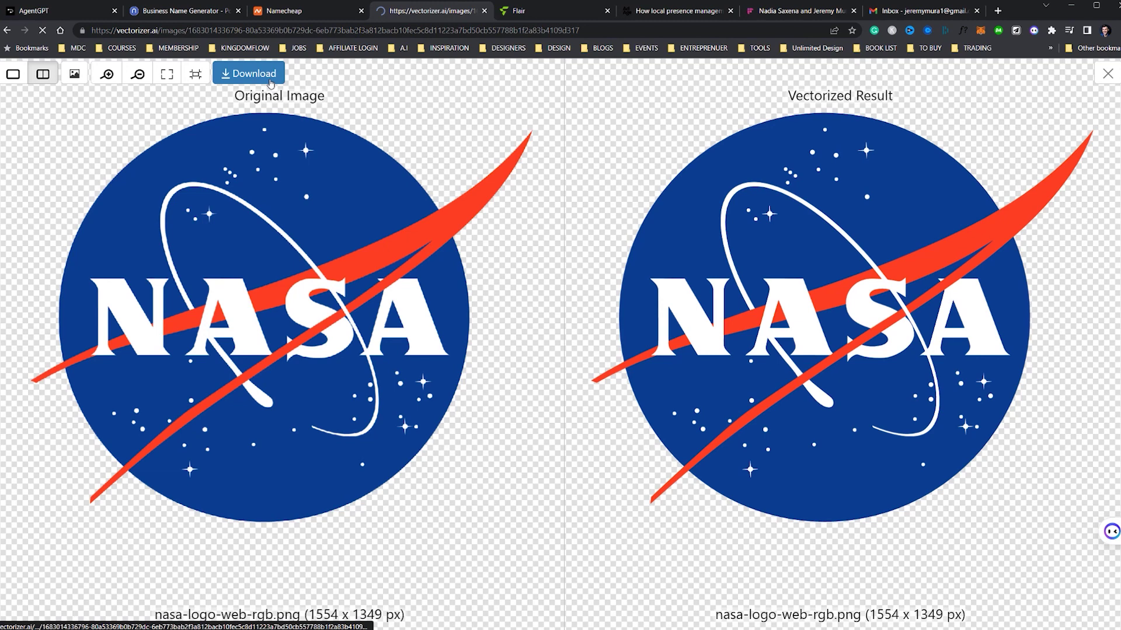
{"action": "left_click", "coordinate": [270, 81]}
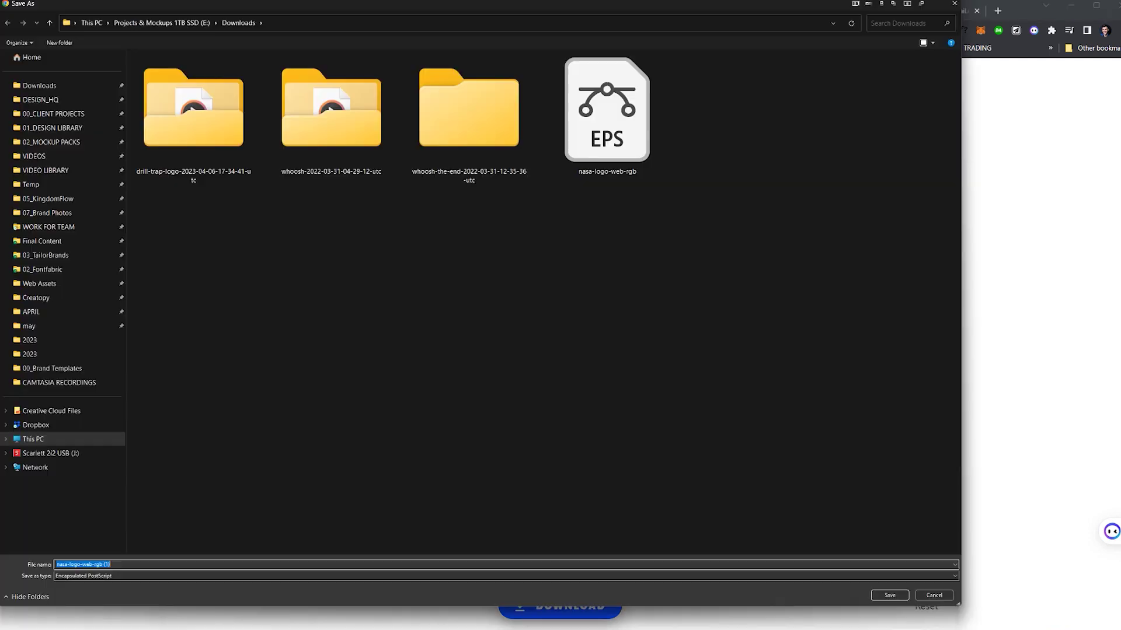
Save the vectorized logo as EPS and scale it down on the Illustrator artboard
{"action": "left_click", "coordinate": [895, 596]}
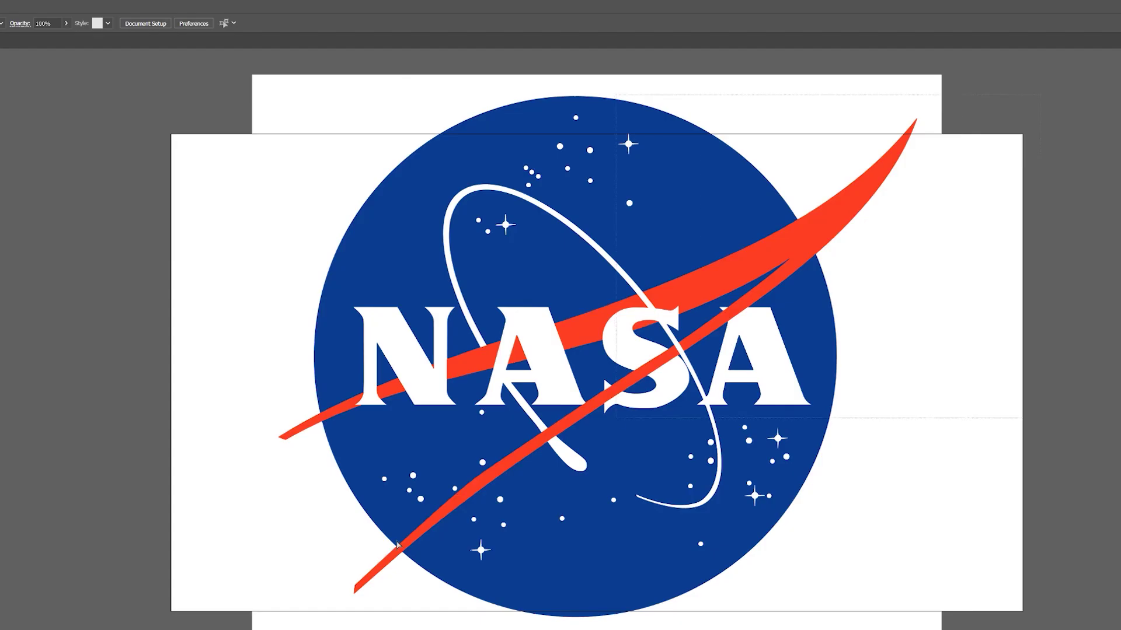
{"action": "left_click", "coordinate": [397, 545]}
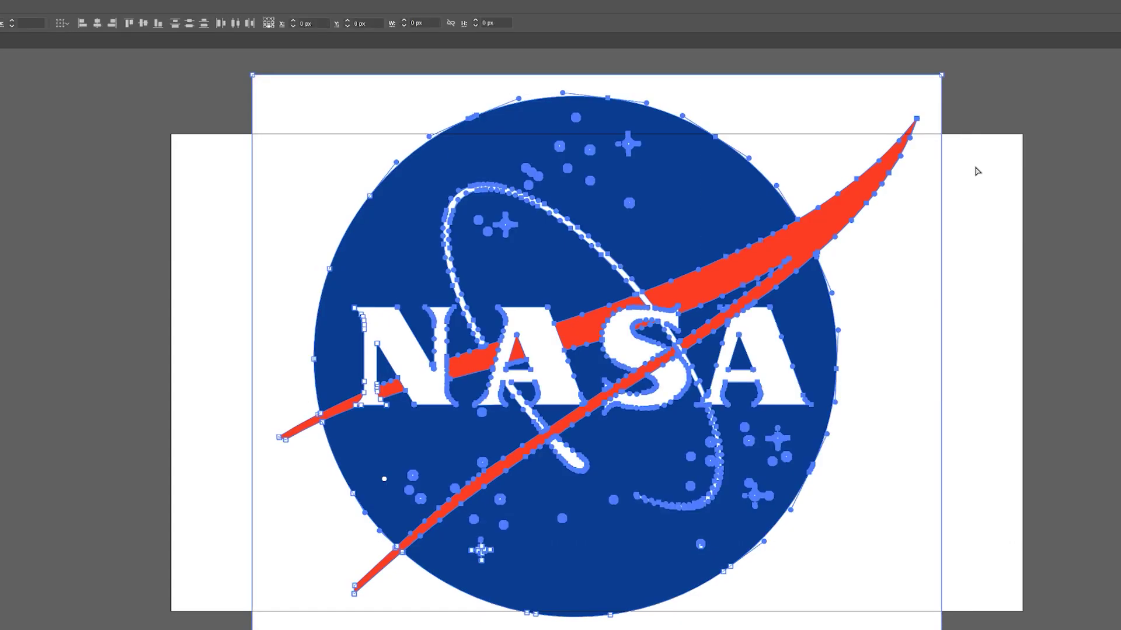
{"action": "left_click_drag", "start_coordinate": [941, 75], "coordinate": [811, 187]}
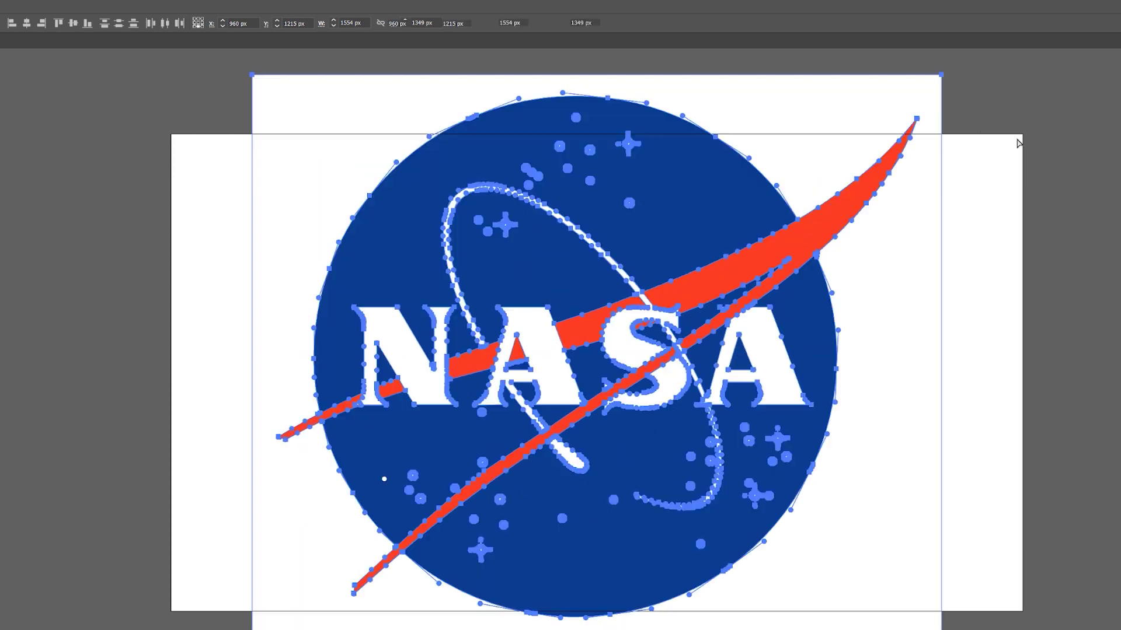
{"action": "scroll", "coordinate": [656, 233], "scroll_direction": "up", "scroll_amount": 3}
{"action": "scroll", "coordinate": [678, 242], "scroll_direction": "down", "scroll_amount": 3}
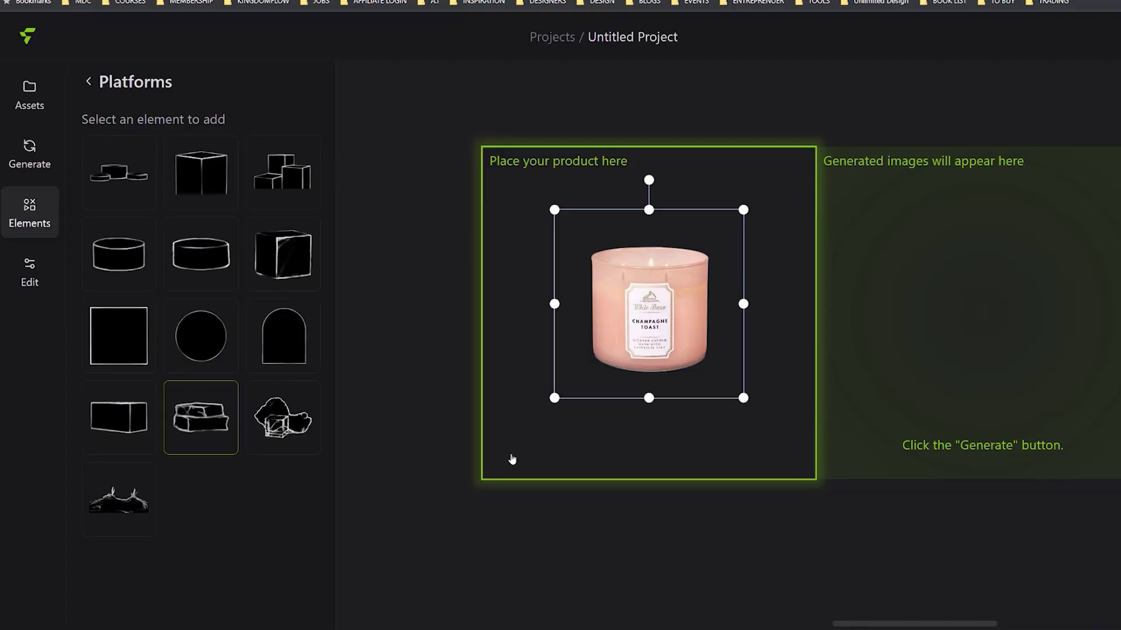
Add the black rock platform, then size and centre it beneath the pink candle
{"action": "left_click", "coordinate": [201, 417]}
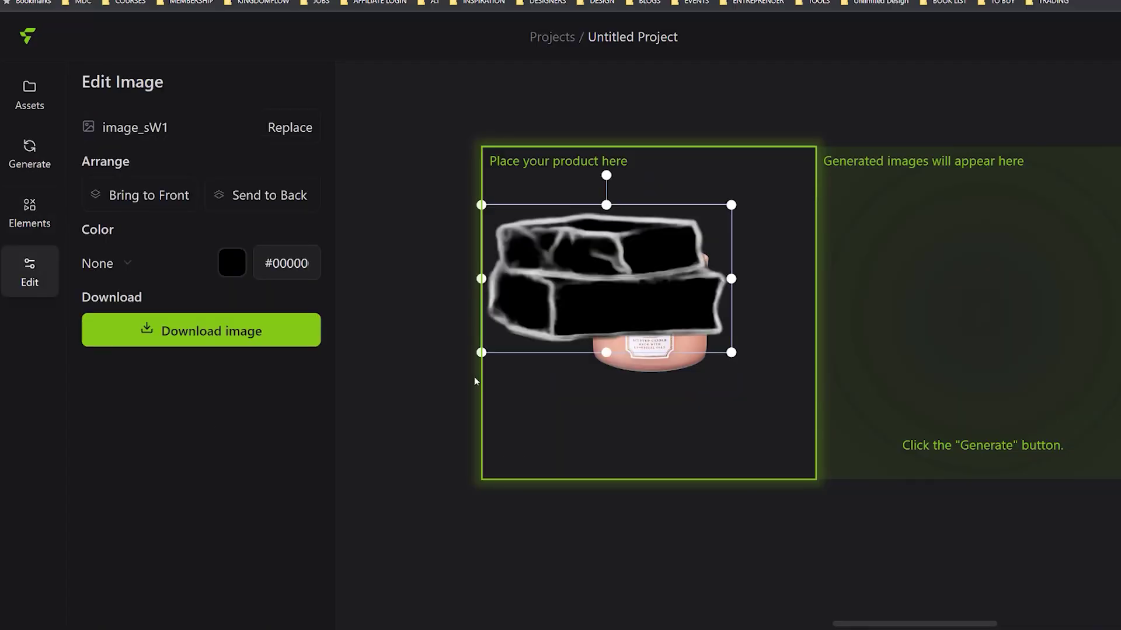
{"action": "left_click_drag", "start_coordinate": [625, 316], "coordinate": [665, 431]}
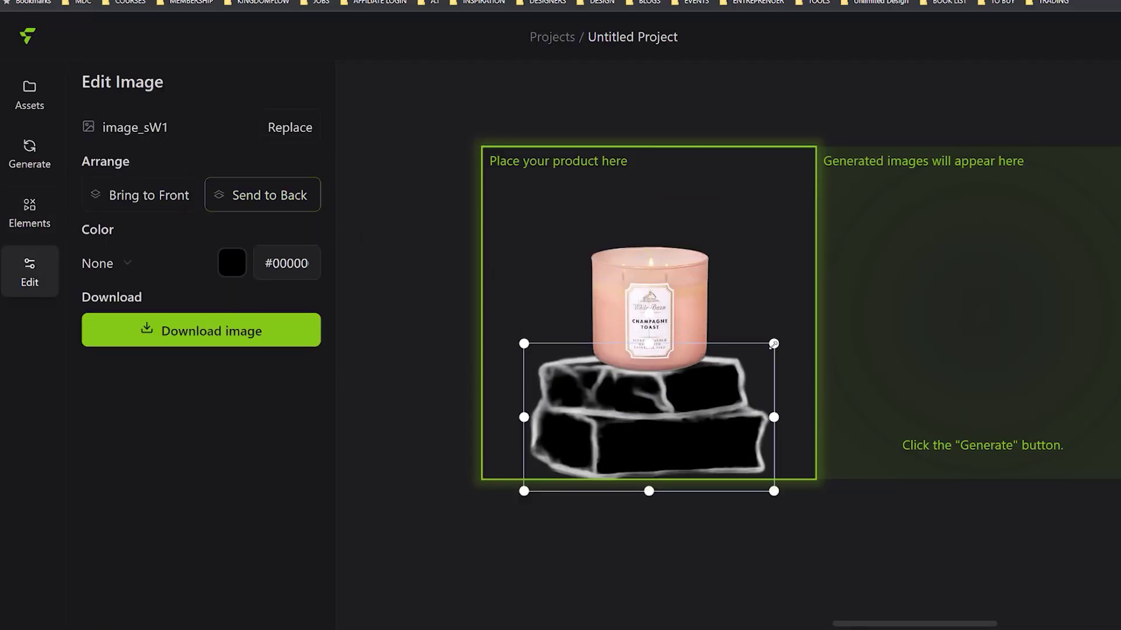
{"action": "left_click_drag", "start_coordinate": [774, 344], "coordinate": [726, 375]}
{"action": "left_click_drag", "start_coordinate": [683, 427], "coordinate": [706, 432]}
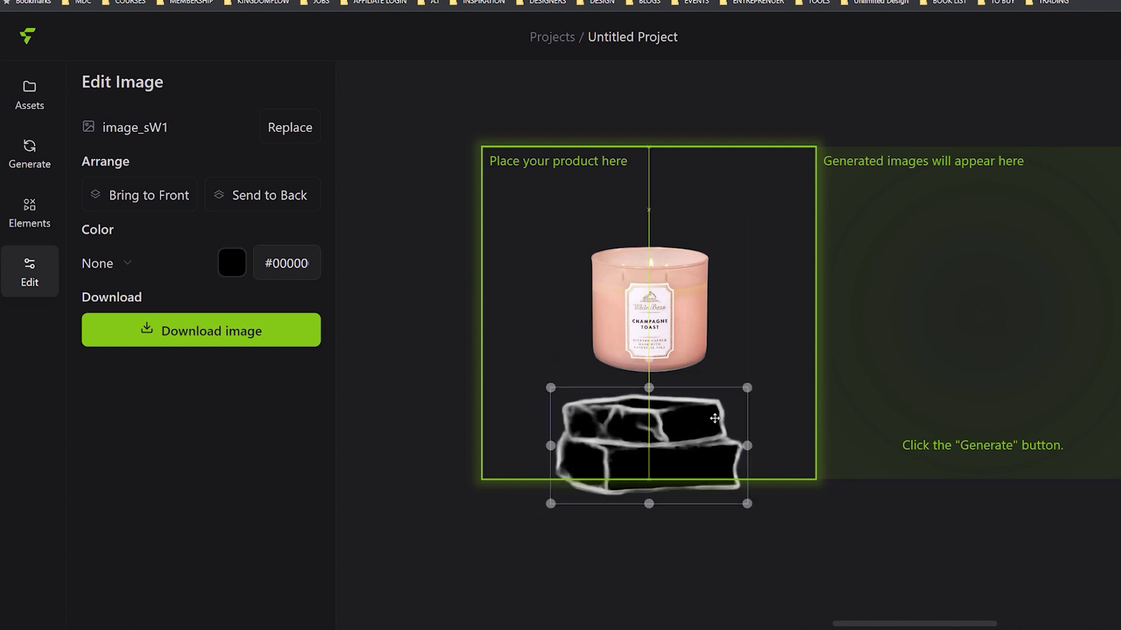
{"action": "left_click_drag", "start_coordinate": [747, 387], "coordinate": [712, 434]}
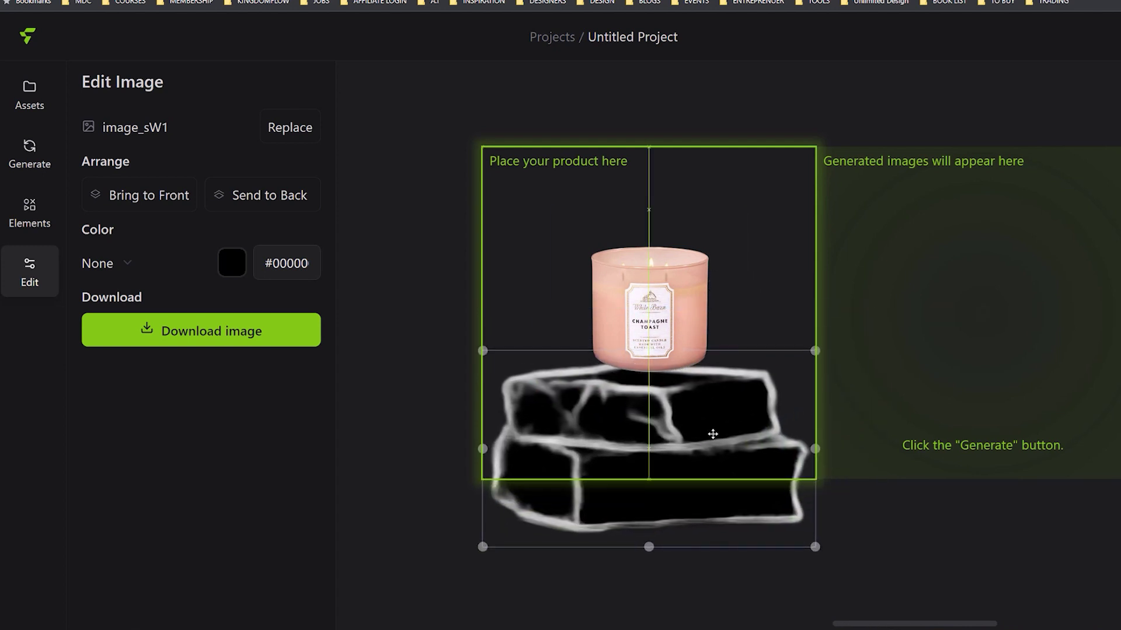
{"action": "mouse_move", "coordinate": [649, 212]}
{"action": "left_mouse_down"}
{"action": "mouse_move", "coordinate": [641, 221]}
{"action": "mouse_move", "coordinate": [645, 210]}
{"action": "left_mouse_up"}
{"action": "left_click", "coordinate": [720, 239]}
{"action": "left_click", "coordinate": [701, 251]}
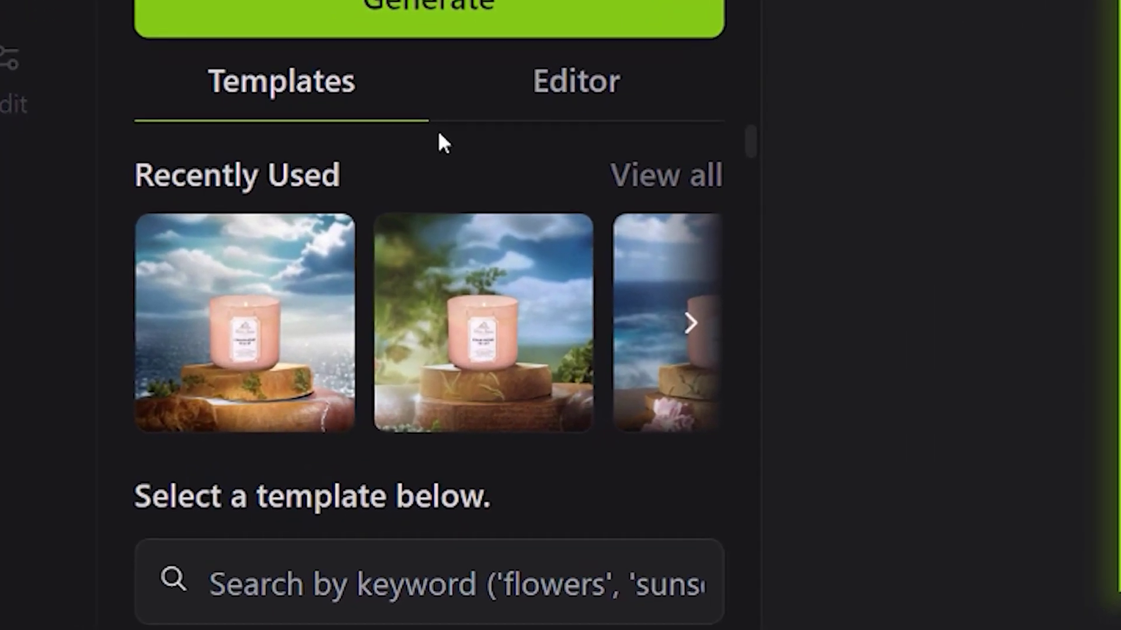
Apply the yellow-flowers template, generate new candle photoshoots and select the newest image
{"action": "scroll", "coordinate": [408, 292], "scroll_direction": "down", "scroll_amount": 2}
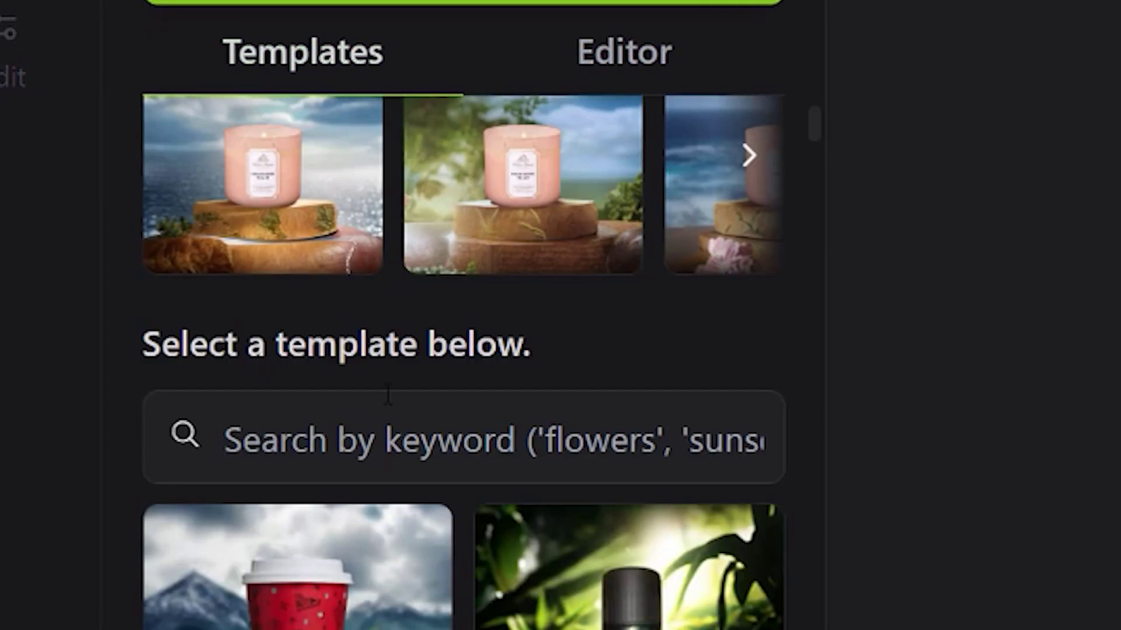
{"action": "scroll", "coordinate": [388, 396], "scroll_direction": "down", "scroll_amount": 5}
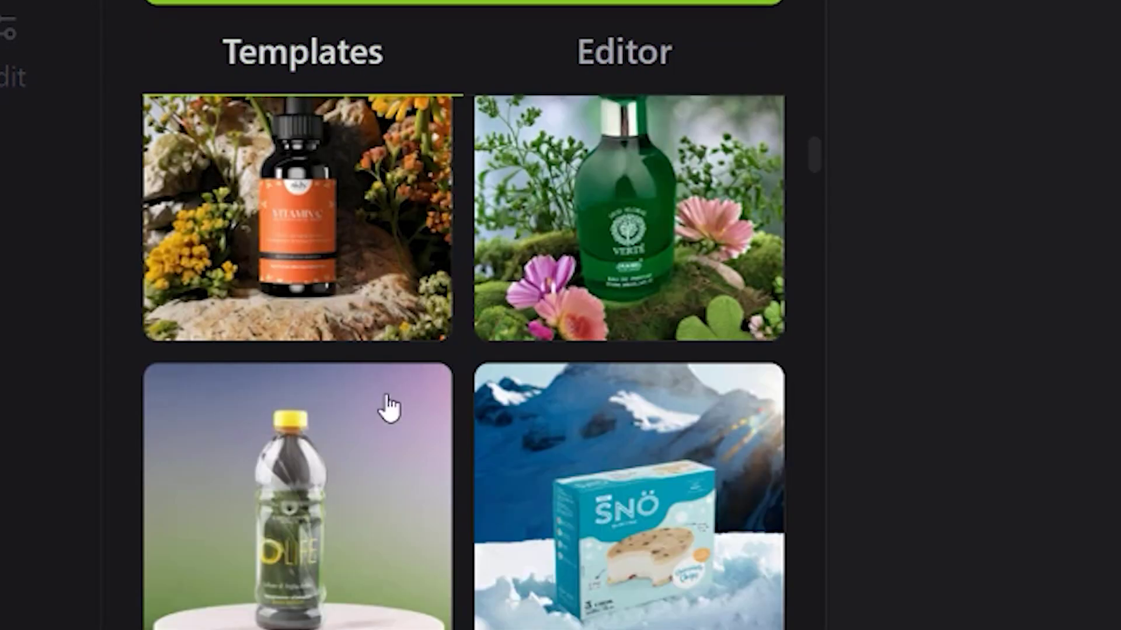
{"action": "scroll", "coordinate": [388, 407], "scroll_direction": "down", "scroll_amount": 3}
{"action": "scroll", "coordinate": [727, 358], "scroll_direction": "down", "scroll_amount": 5}
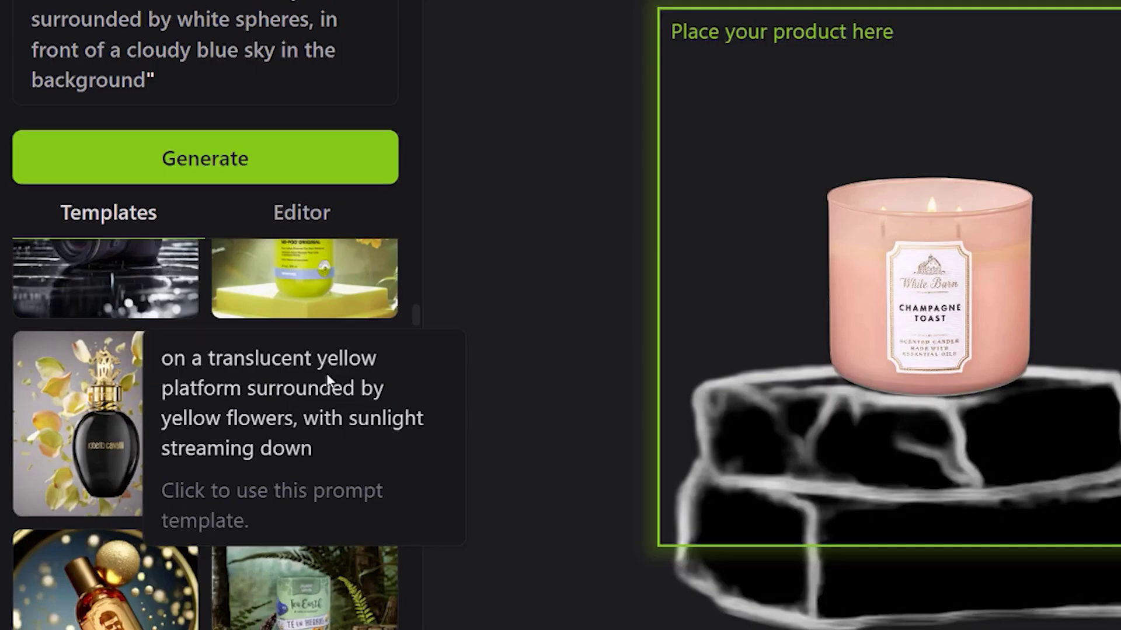
{"action": "left_click", "coordinate": [313, 296]}
{"action": "left_click", "coordinate": [225, 169]}
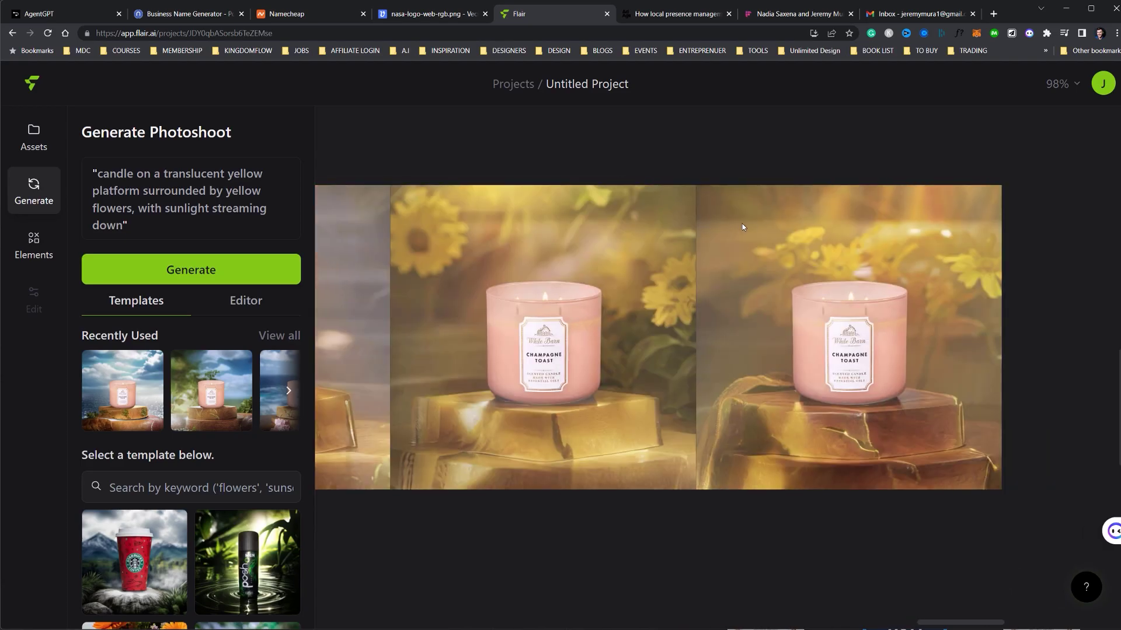
{"action": "left_click", "coordinate": [742, 226]}
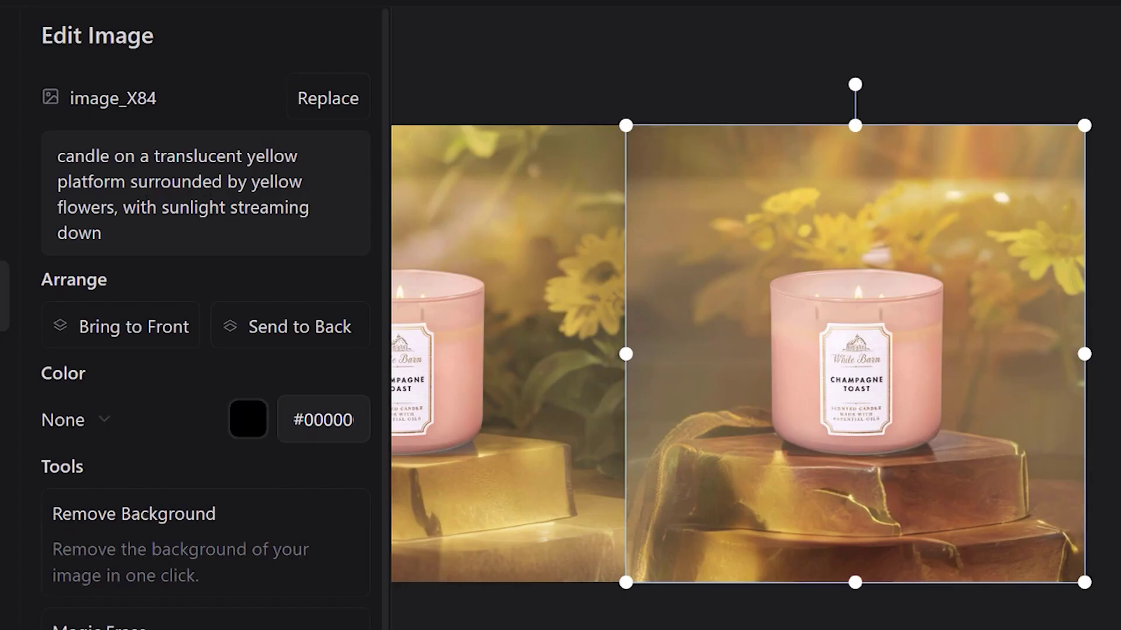
{"action": "scroll", "coordinate": [182, 228], "scroll_direction": "down", "scroll_amount": 2}
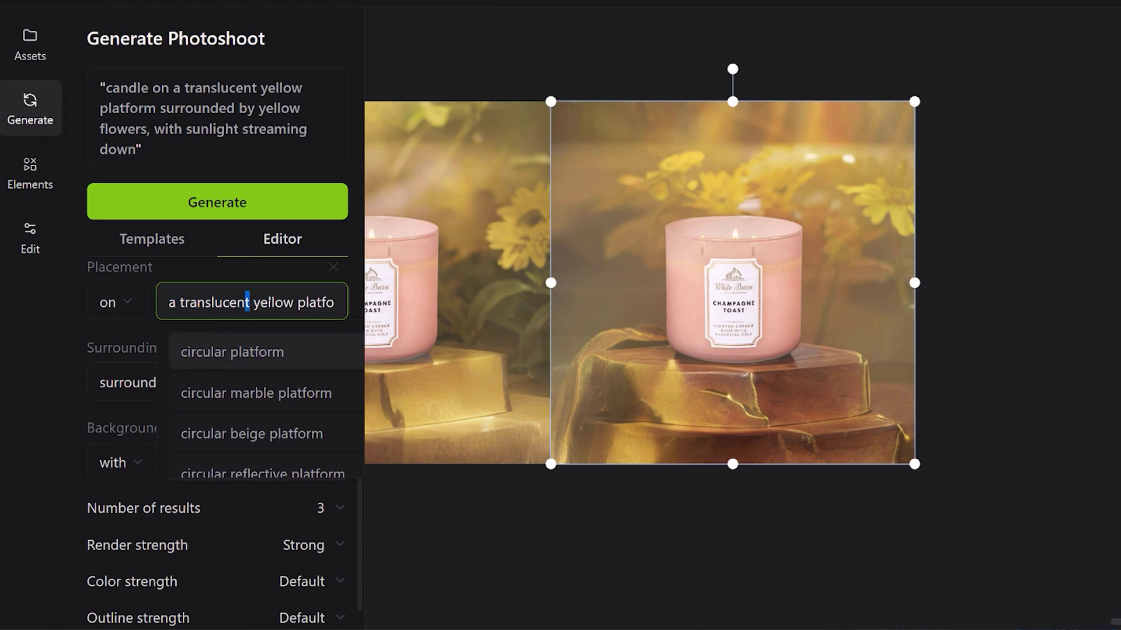
Change the Surrounding description to 'a field of daisies outside'
{"action": "left_click_drag", "start_coordinate": [247, 302], "coordinate": [419, 311]}
{"action": "key", "text": "Right"}
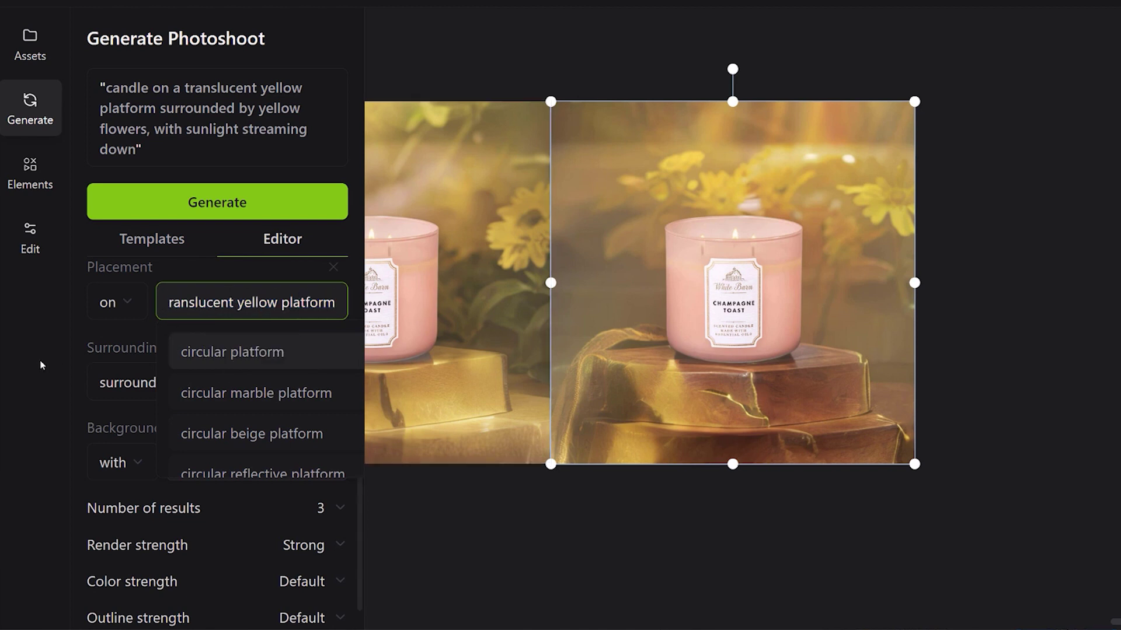
{"action": "left_click", "coordinate": [175, 380]}
{"action": "left_click", "coordinate": [162, 385]}
{"action": "left_click", "coordinate": [288, 383]}
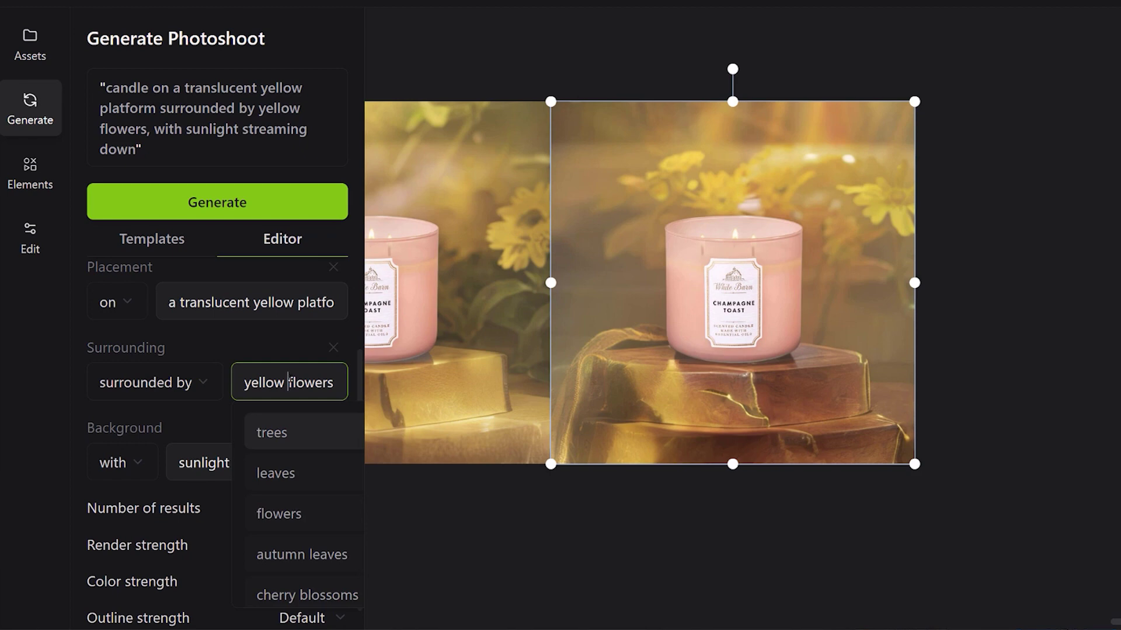
{"action": "key", "text": "ctrl+a"}
{"action": "type", "text": "a field "}
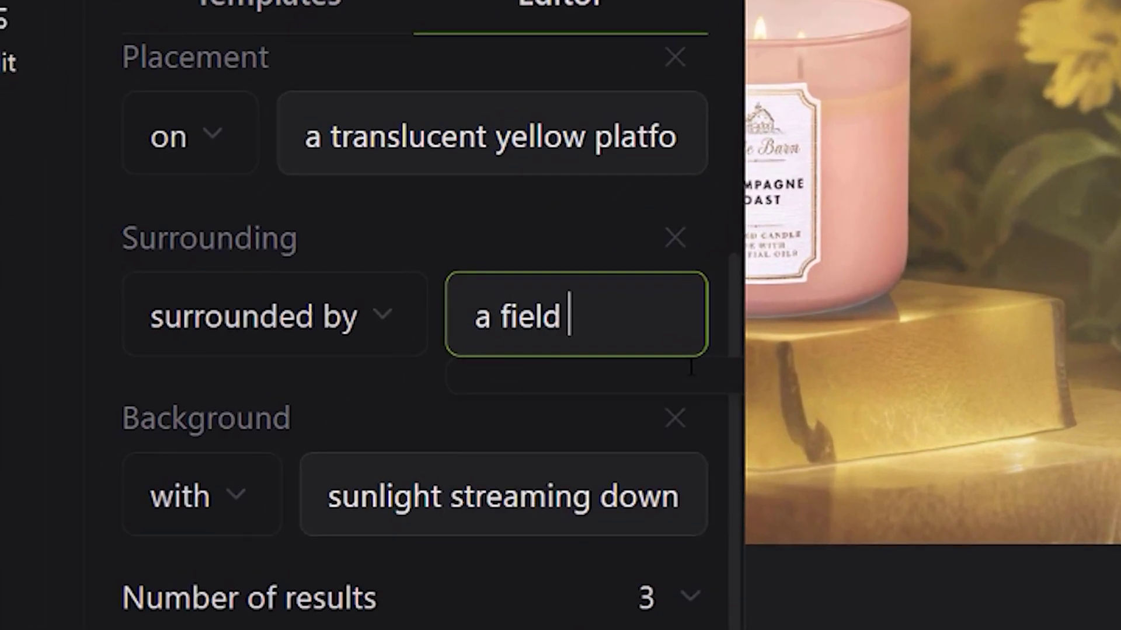
{"action": "type", "text": "of daisies"}
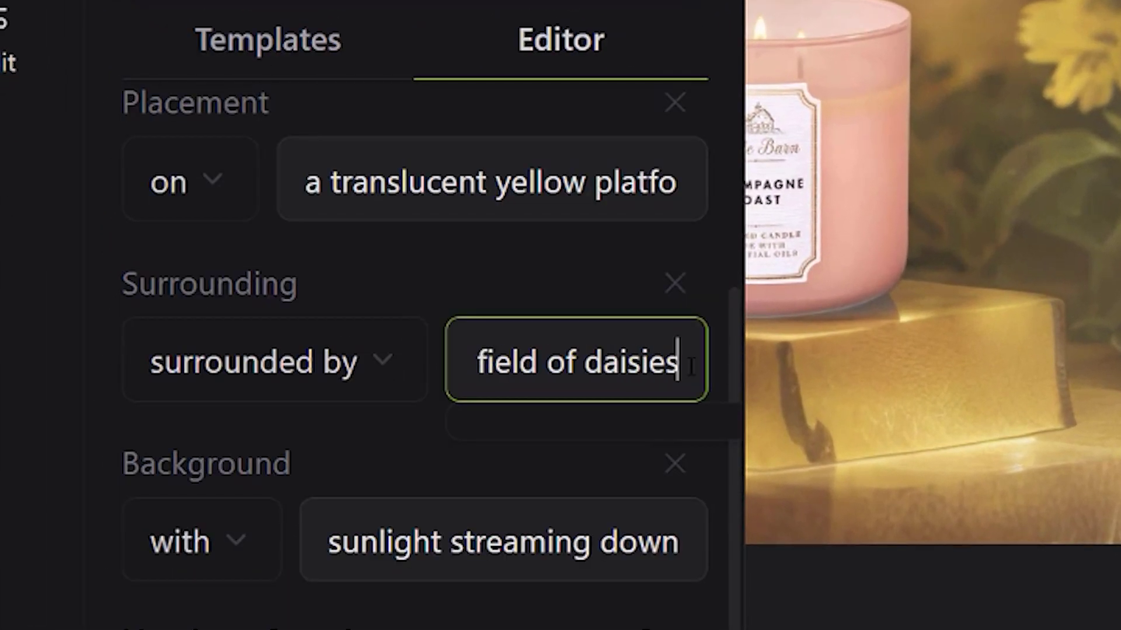
{"action": "type", "text": " outside"}
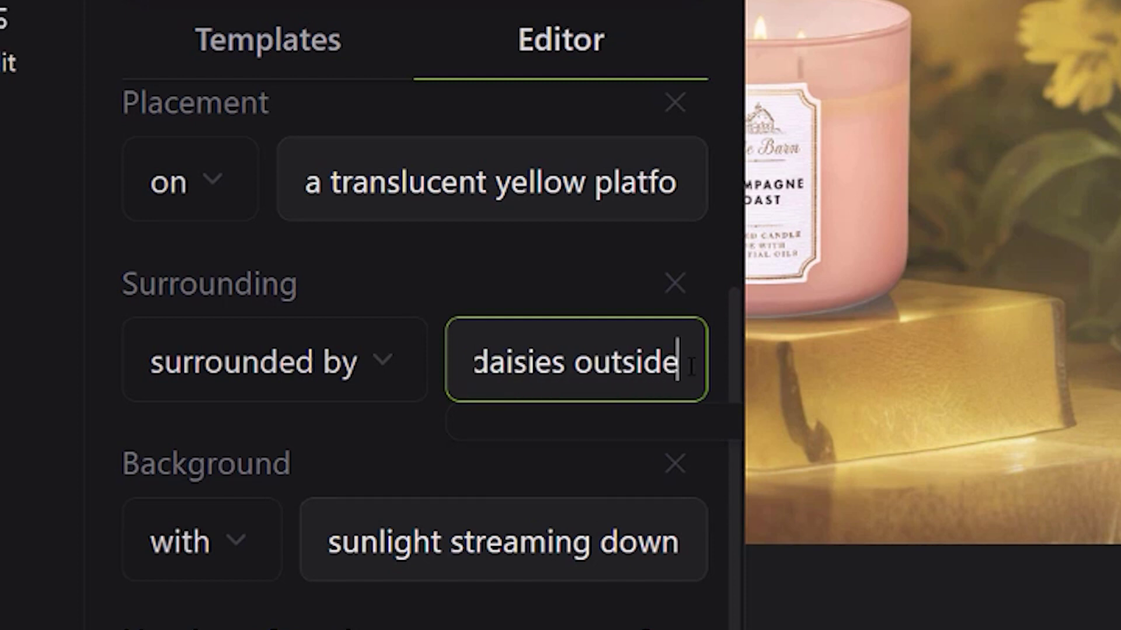
{"action": "left_click", "coordinate": [409, 436]}
{"action": "left_click", "coordinate": [488, 461]}
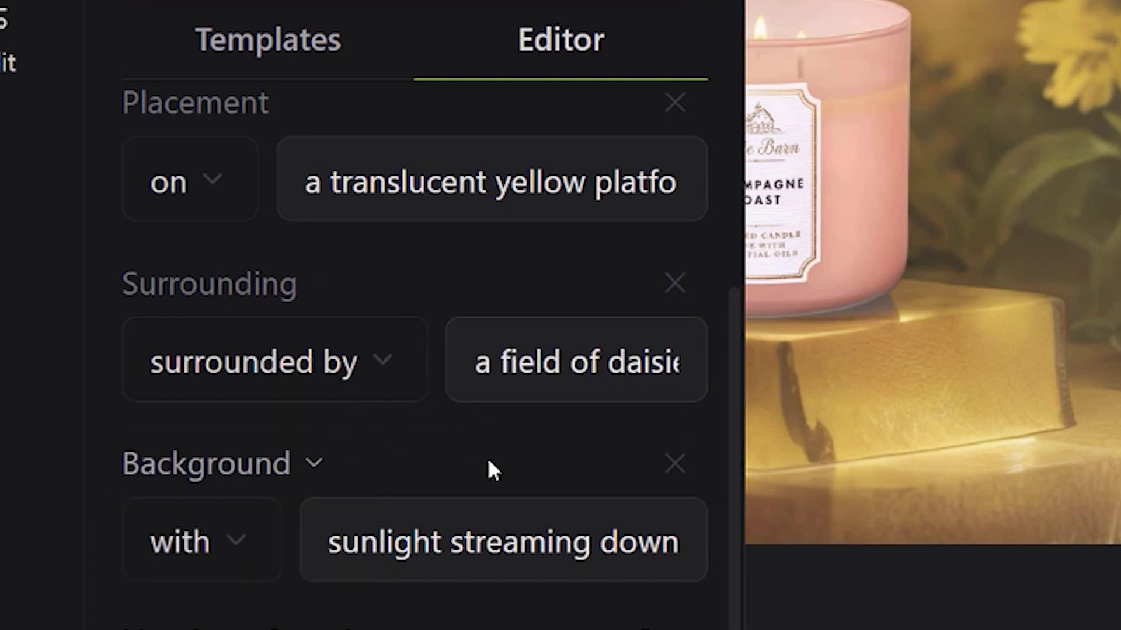
{"action": "scroll", "coordinate": [488, 458], "scroll_direction": "down", "scroll_amount": 1}
Keep the 'with' relation and append 'a meadow' to the sunlight Background description
{"action": "left_click", "coordinate": [578, 303]}
{"action": "left_click", "coordinate": [551, 303]}
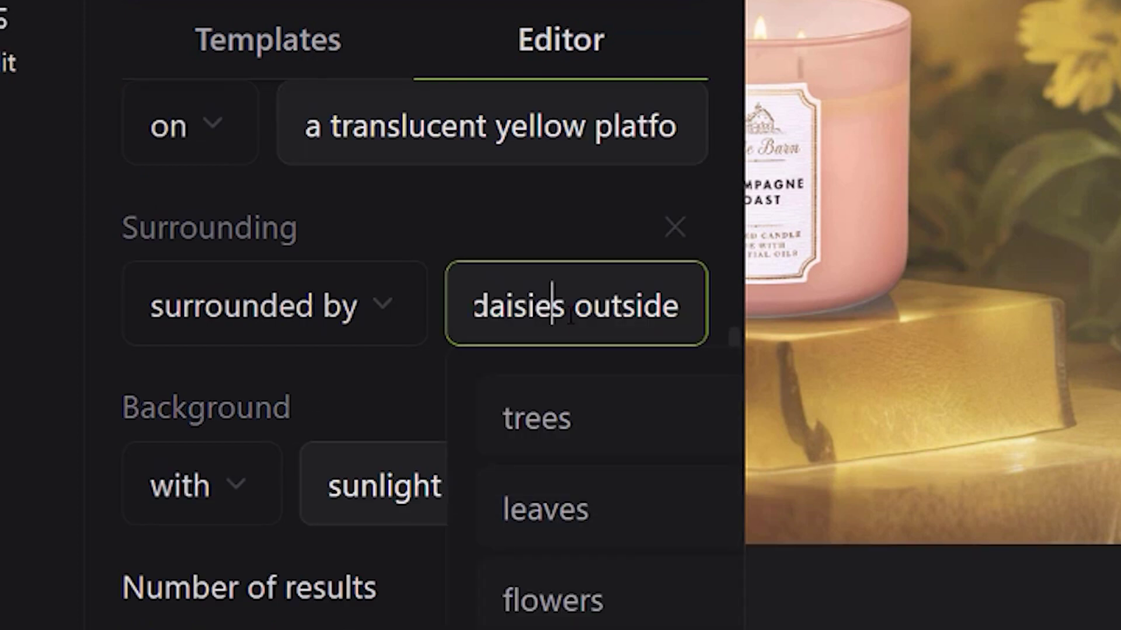
{"action": "left_click_drag", "start_coordinate": [561, 303], "coordinate": [694, 306]}
{"action": "left_click", "coordinate": [235, 378]}
{"action": "left_click", "coordinate": [188, 484]}
{"action": "left_click", "coordinate": [455, 500]}
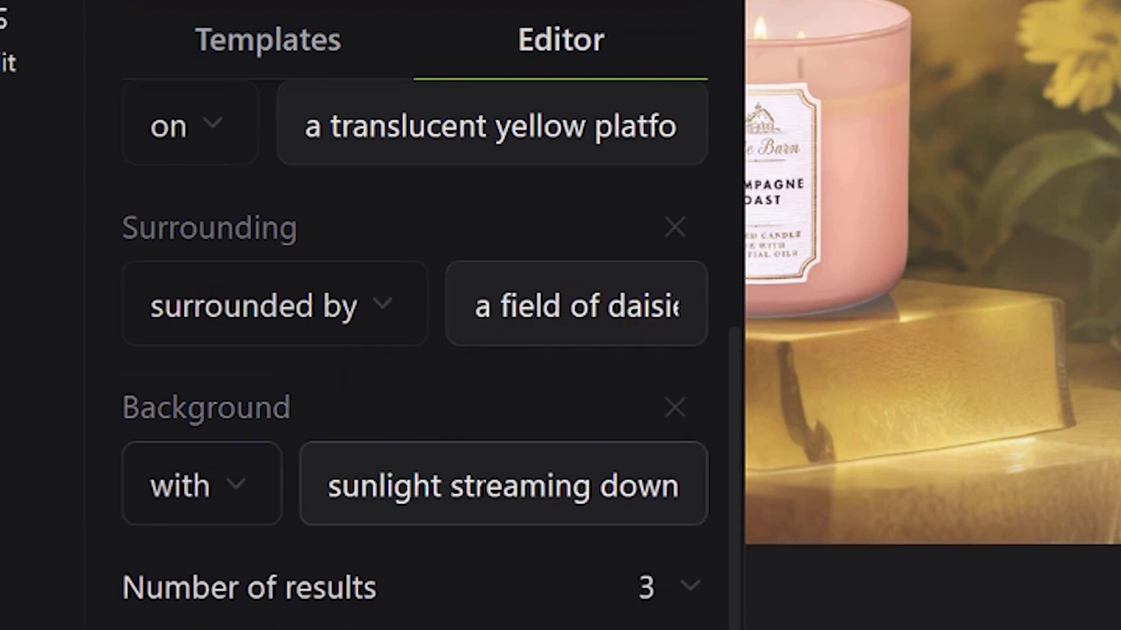
{"action": "left_click", "coordinate": [498, 485]}
{"action": "left_click_drag", "start_coordinate": [546, 486], "coordinate": [854, 497]}
{"action": "key", "text": "Right"}
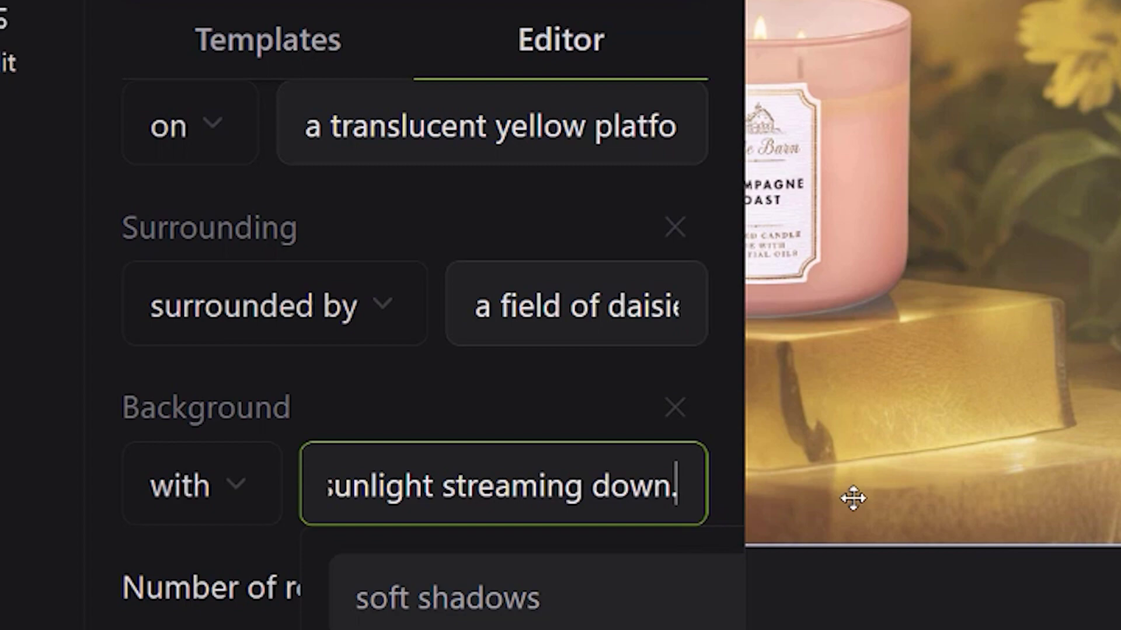
{"action": "key", "text": "BackSpace"}
{"action": "type", "text": "a mea"}
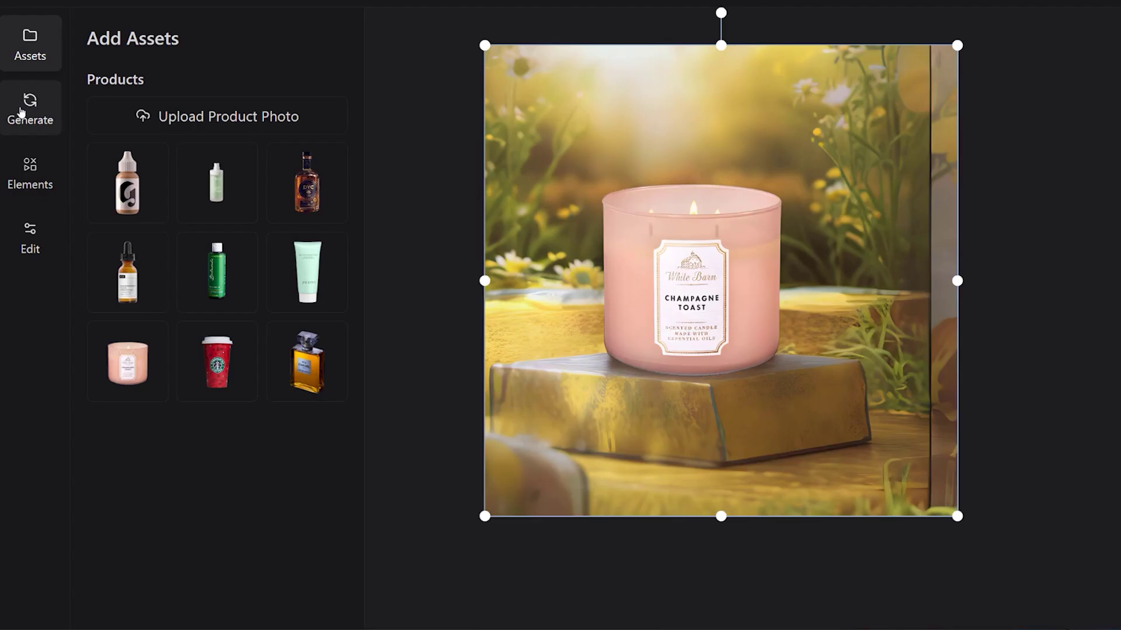
Return to the photoshoot generation settings and reopen the editing options for the new shot
{"action": "left_click", "coordinate": [21, 111]}
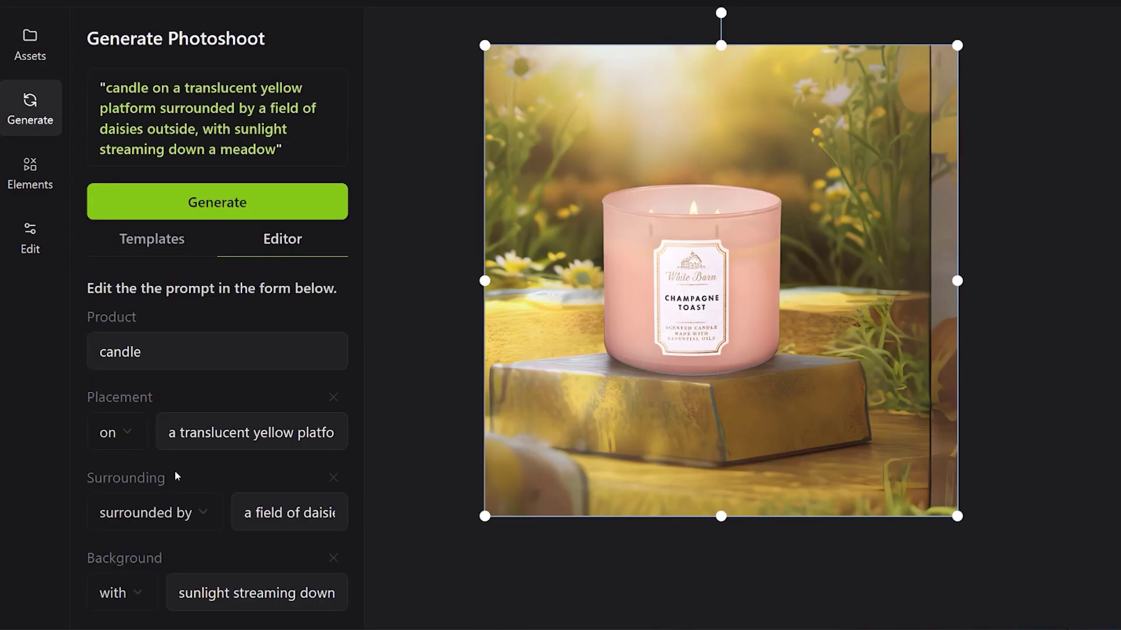
{"action": "scroll", "coordinate": [175, 475], "scroll_direction": "down", "scroll_amount": 3}
{"action": "left_click", "coordinate": [50, 198]}
{"action": "left_click", "coordinate": [43, 237]}
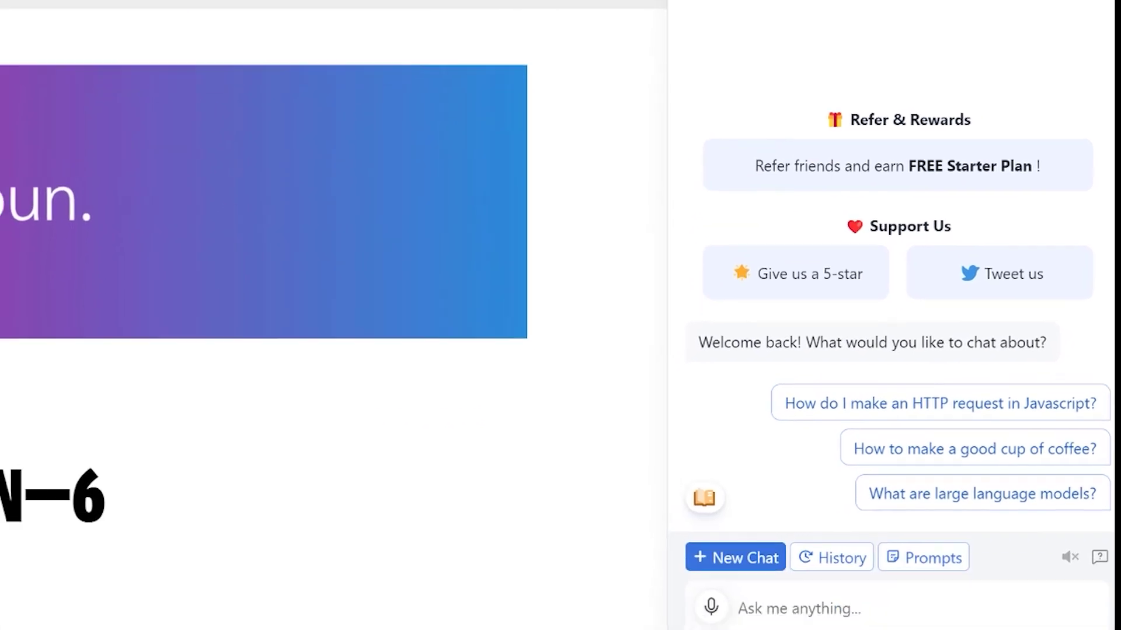
Have Monica read the Ad Age article, then ask 'Can you turn the article into dot points'
{"action": "scroll", "coordinate": [511, 383], "scroll_direction": "down", "scroll_amount": 5}
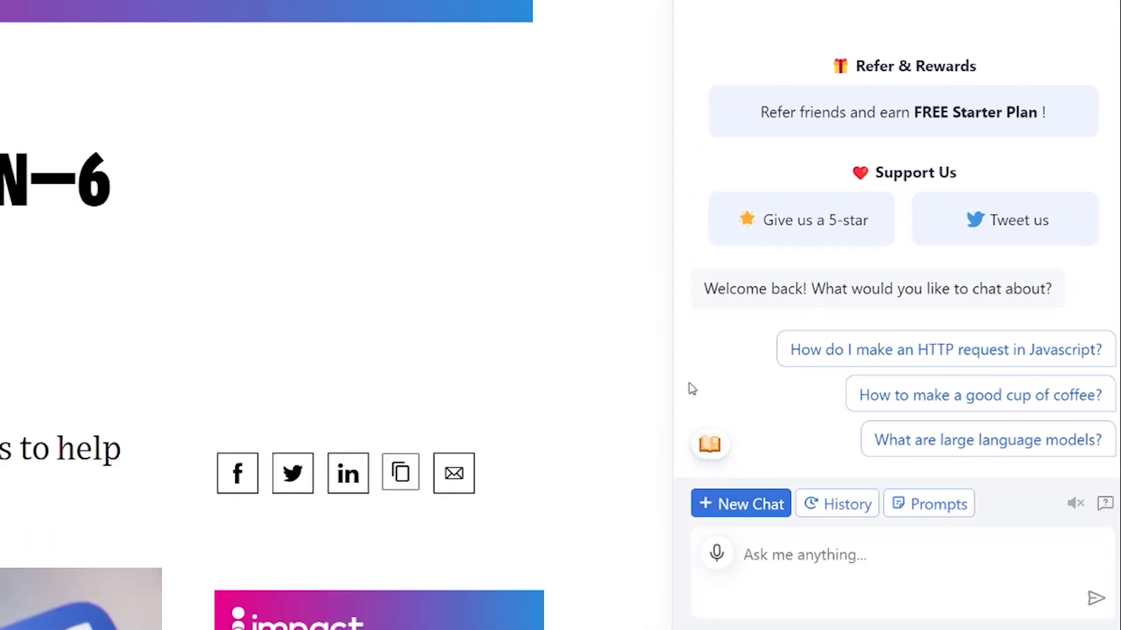
{"action": "left_click", "coordinate": [712, 444]}
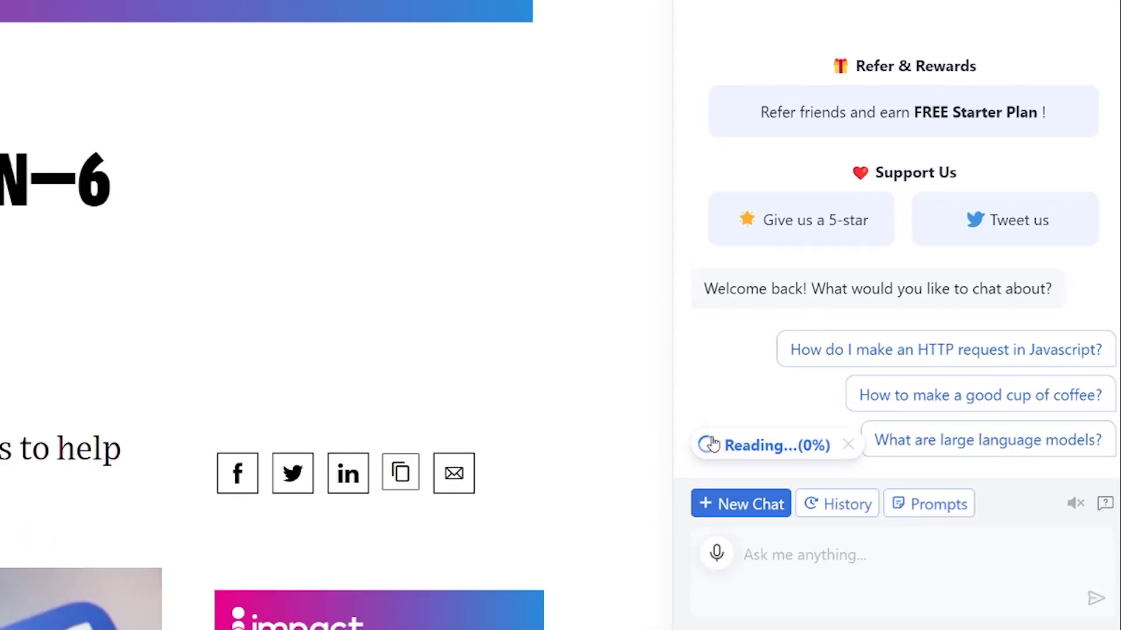
{"action": "type", "text": "Can you turn the article"}
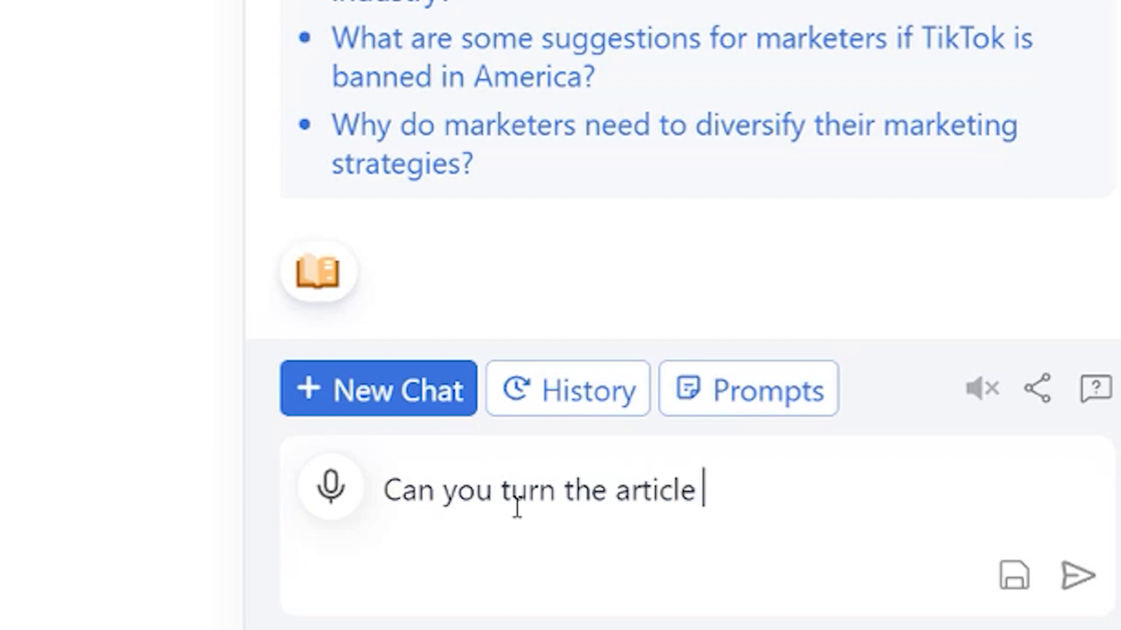
{"action": "type", "text": " into dot points"}
{"action": "key", "text": "Return"}
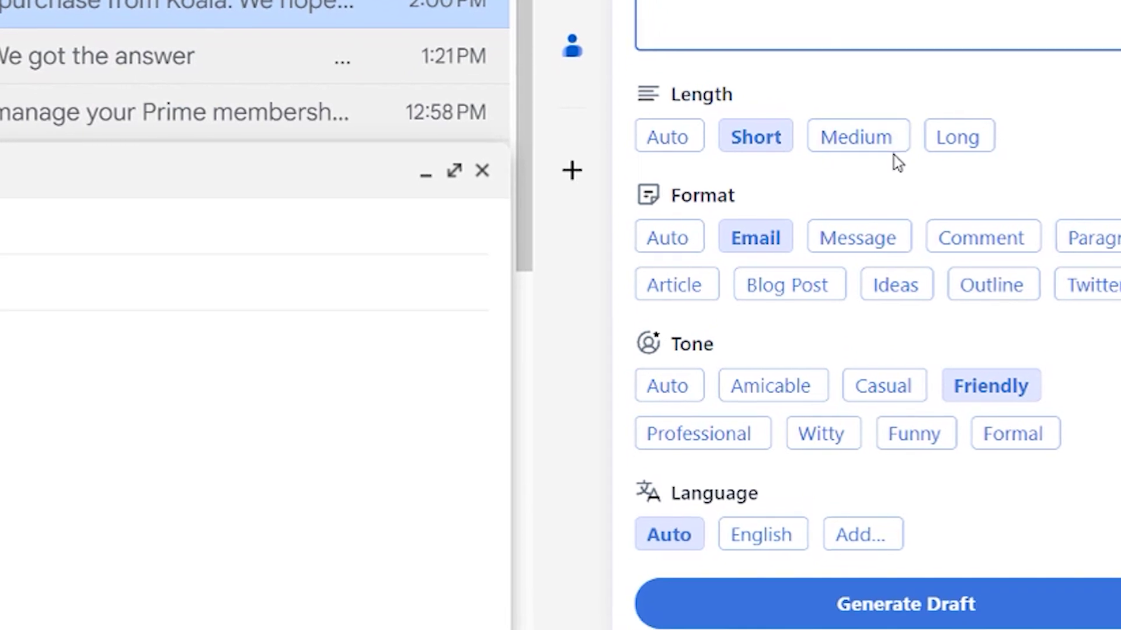
Generate the client payment-reminder email with Medium length and a Professional tone
{"action": "left_click", "coordinate": [883, 462]}
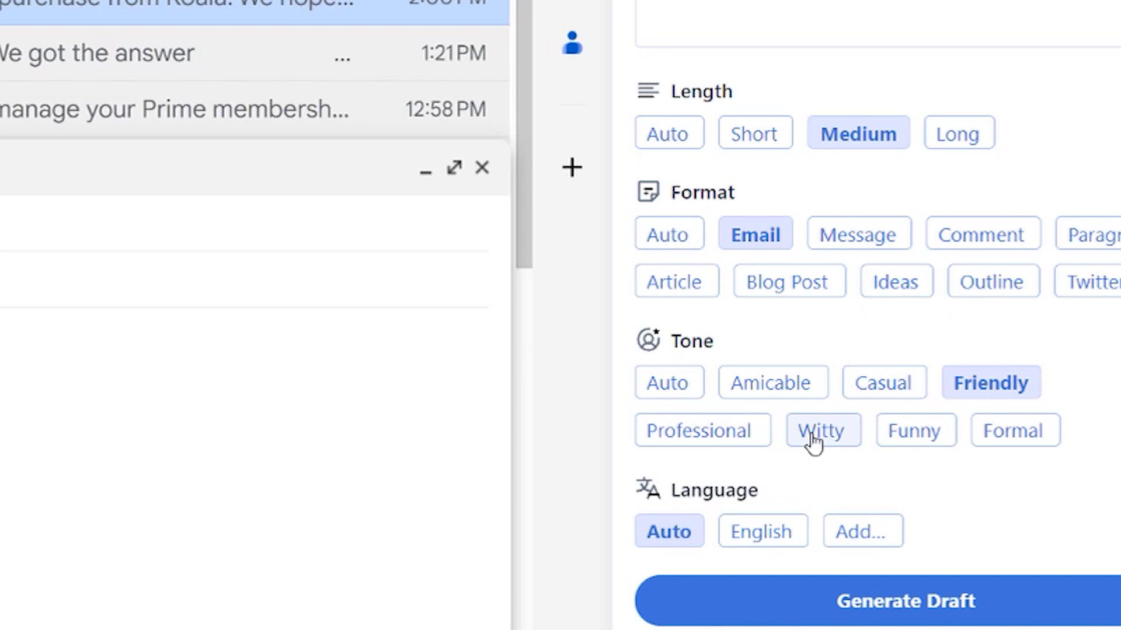
{"action": "left_click", "coordinate": [737, 444]}
{"action": "left_click", "coordinate": [868, 602]}
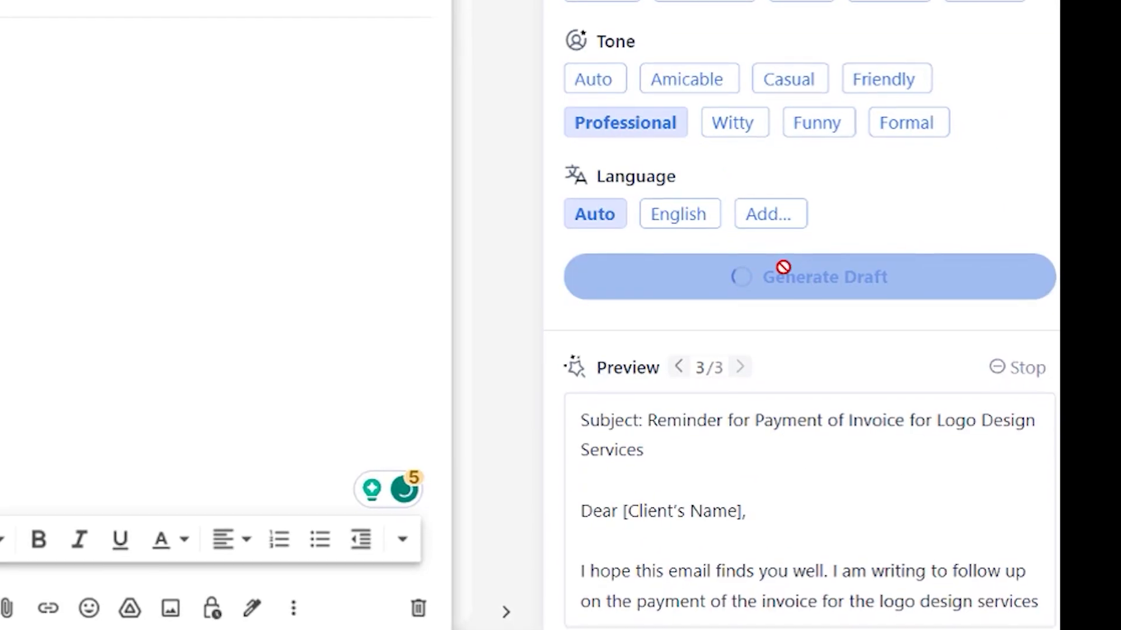
Copy the generated email and paste it into the Gmail compose body
{"action": "left_click_drag", "start_coordinate": [711, 317], "coordinate": [665, 267]}
{"action": "left_click", "coordinate": [653, 198]}
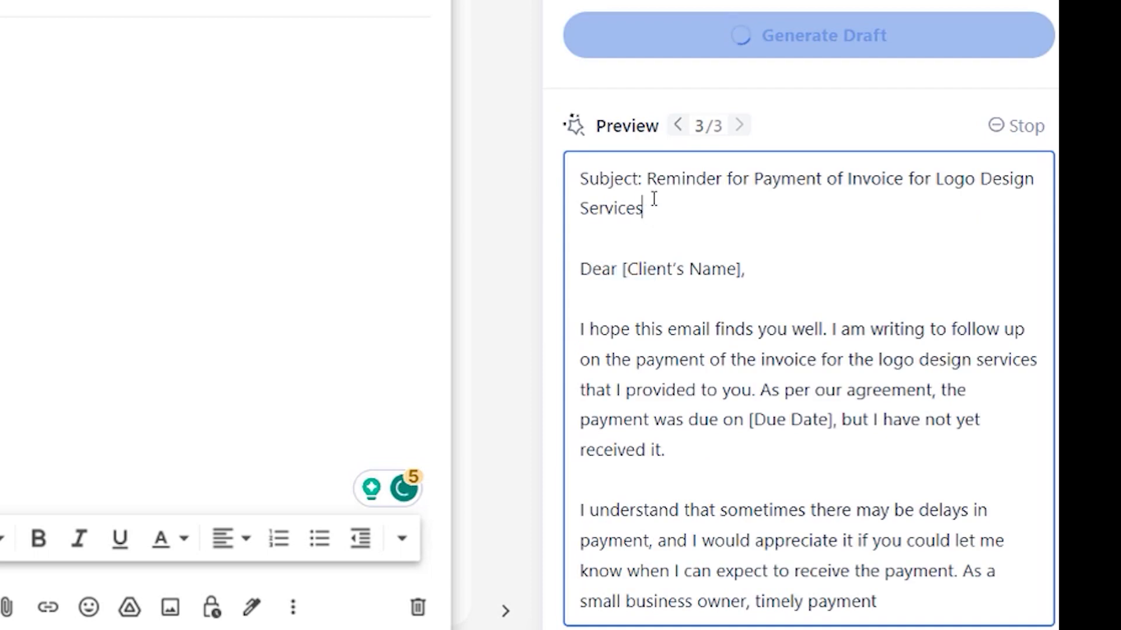
{"action": "left_click", "coordinate": [656, 180]}
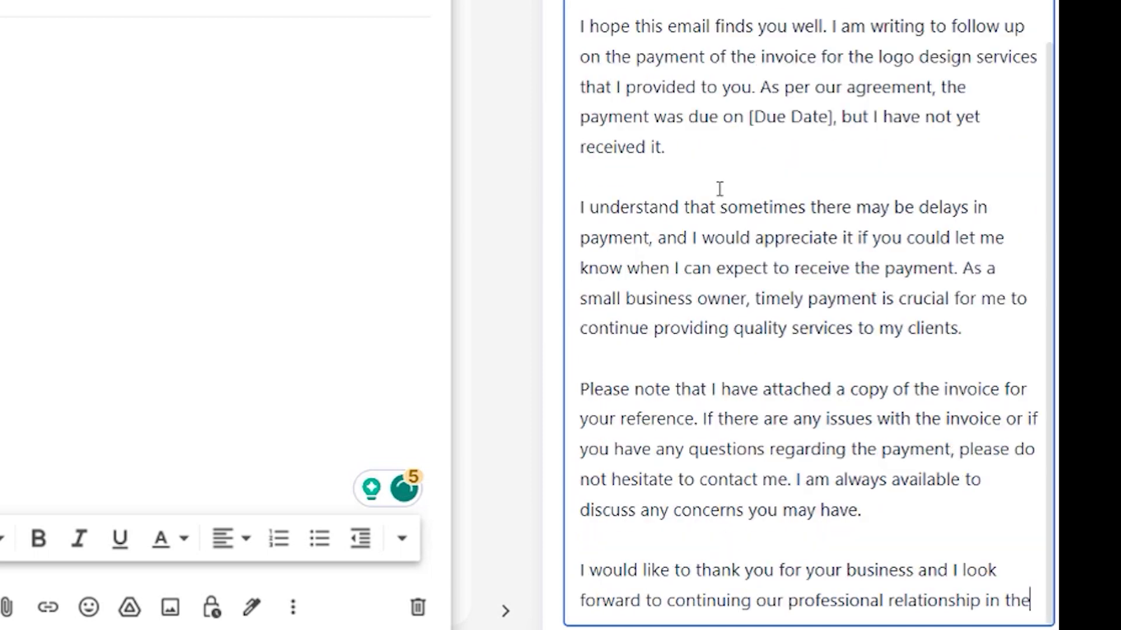
{"action": "scroll", "coordinate": [802, 75], "scroll_direction": "up", "scroll_amount": 5}
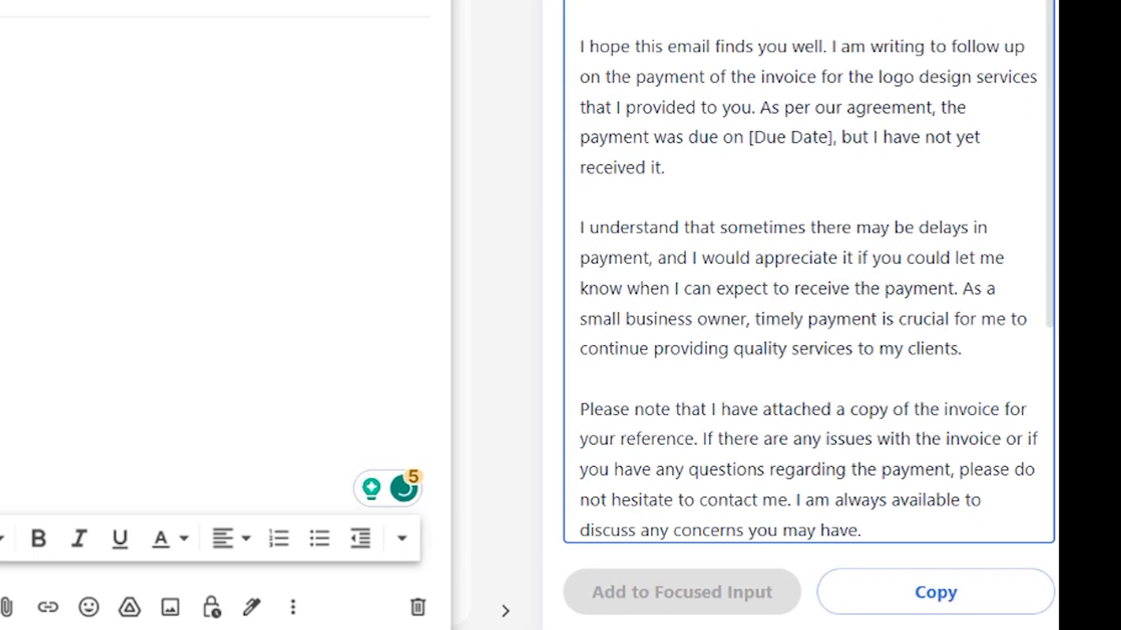
{"action": "left_click_drag", "start_coordinate": [580, 10], "coordinate": [919, 516]}
{"action": "key", "text": "ctrl+c"}
{"action": "key", "text": "ctrl+v"}
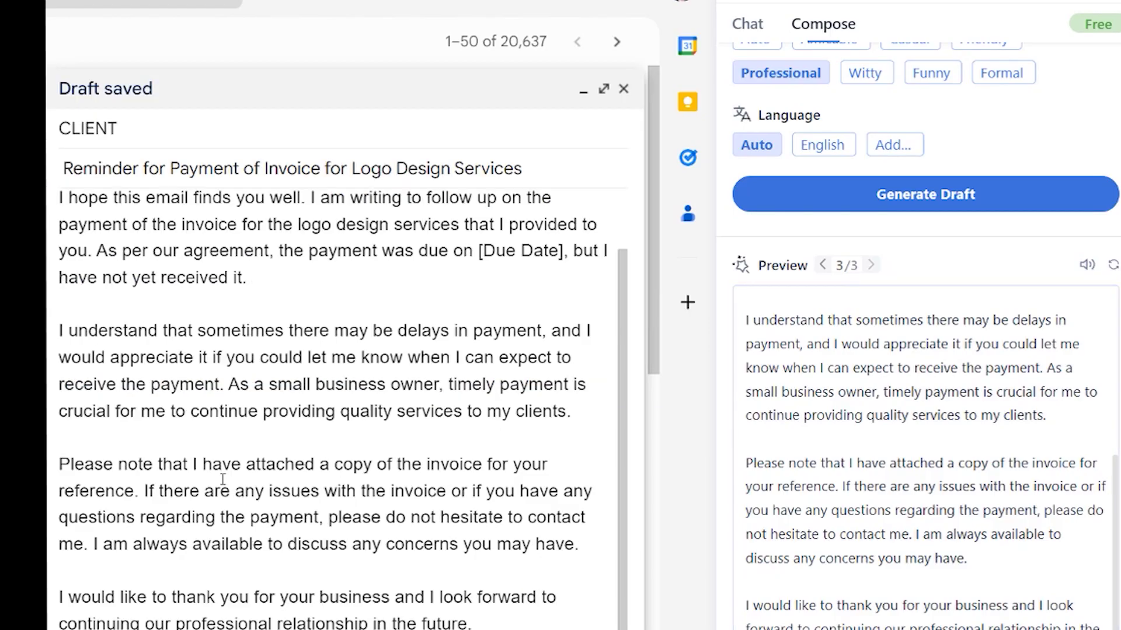
{"action": "scroll", "coordinate": [343, 408], "scroll_direction": "down", "scroll_amount": 1}
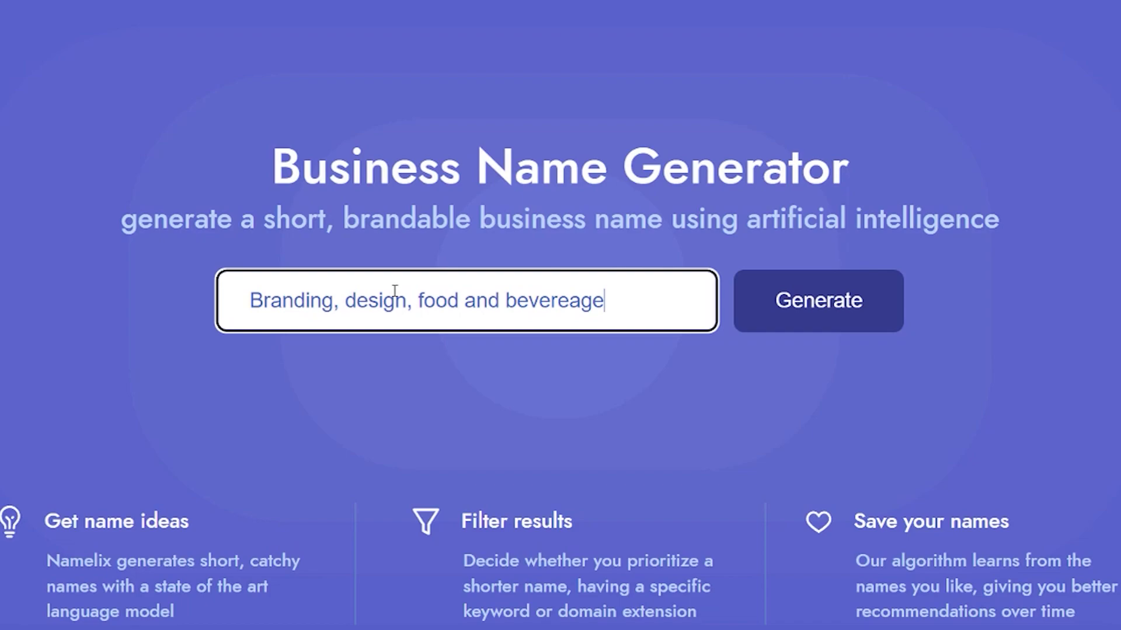
Add agency, fun and rebel keywords, generate names in the Auto style, and continue to randomness settings
{"action": "type", "text": ", agency, fun, "}
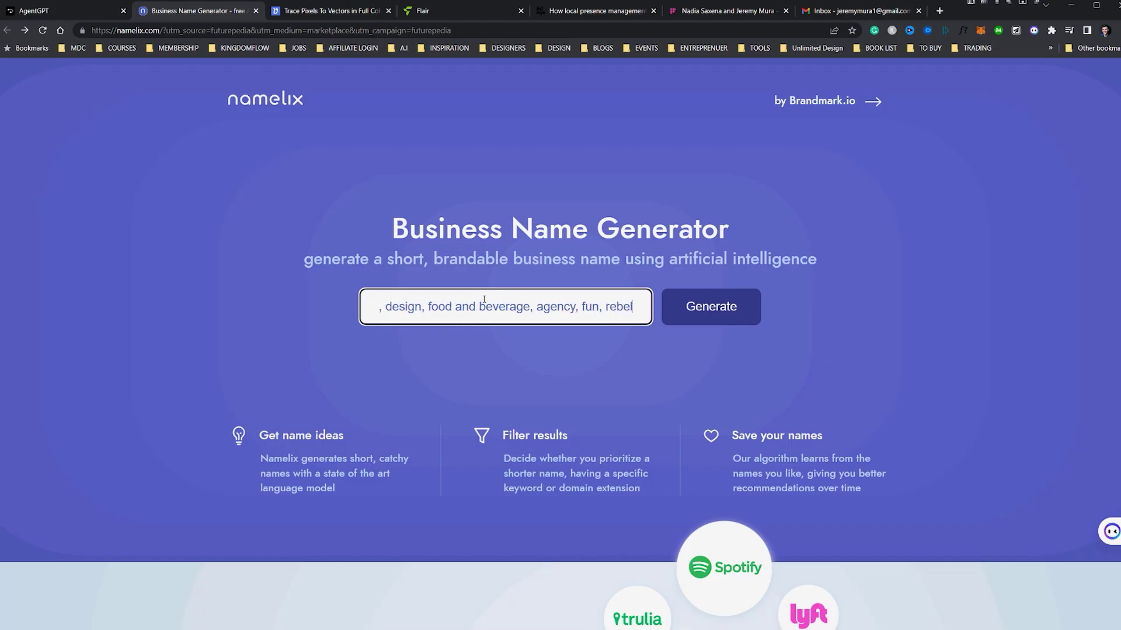
{"action": "type", "text": "rebel"}
{"action": "left_click", "coordinate": [741, 298]}
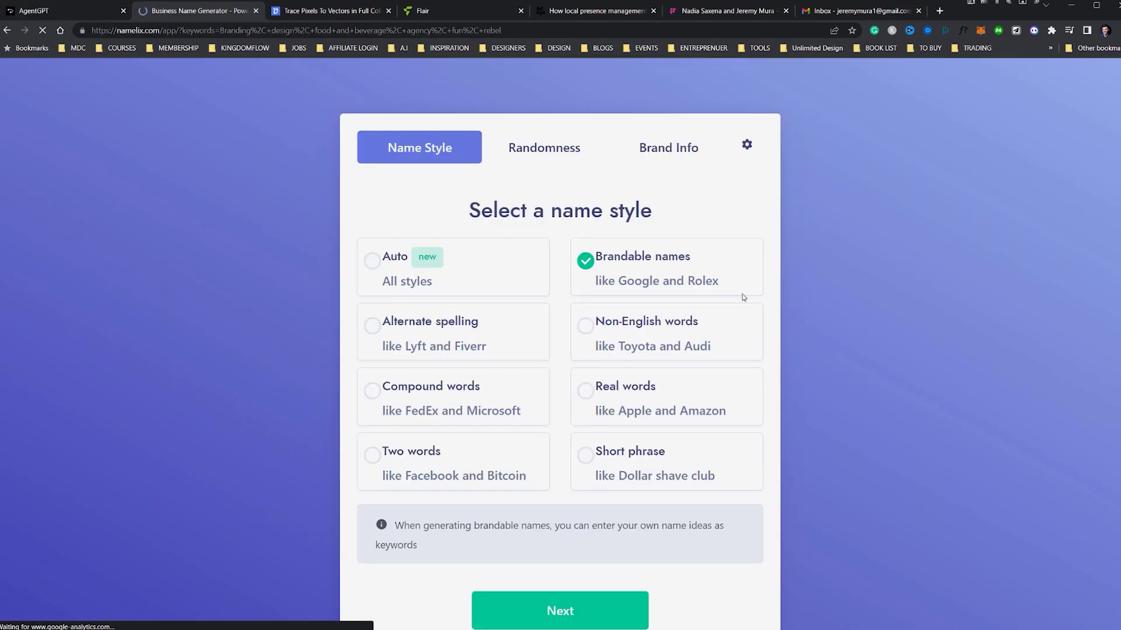
{"action": "left_click", "coordinate": [411, 267]}
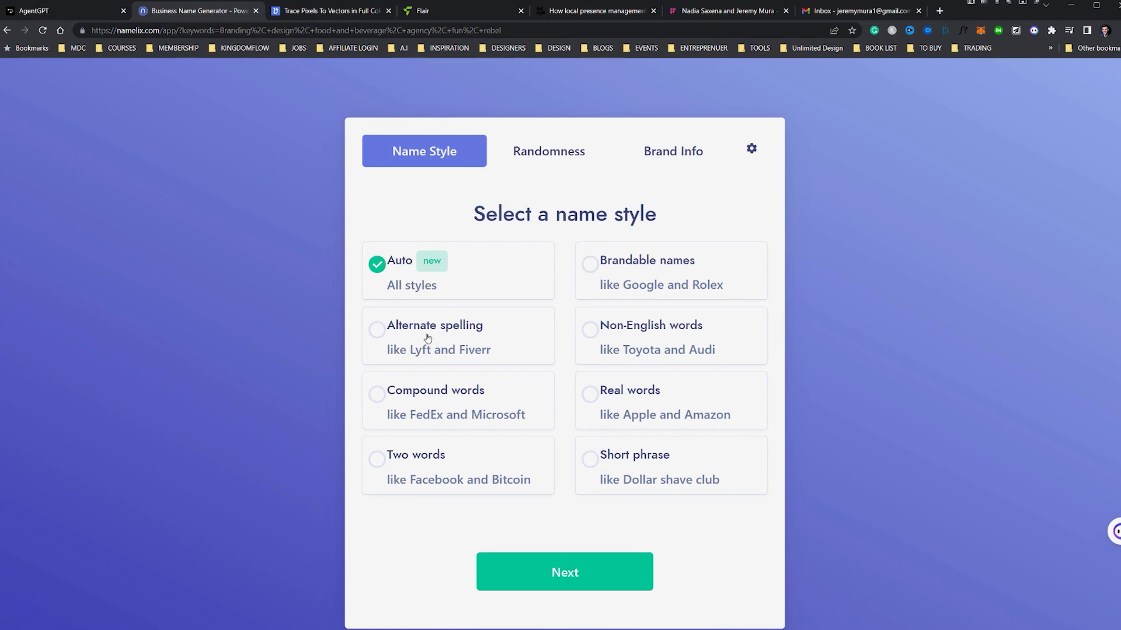
{"action": "left_click", "coordinate": [622, 346]}
{"action": "left_click", "coordinate": [414, 271]}
{"action": "left_click", "coordinate": [564, 581]}
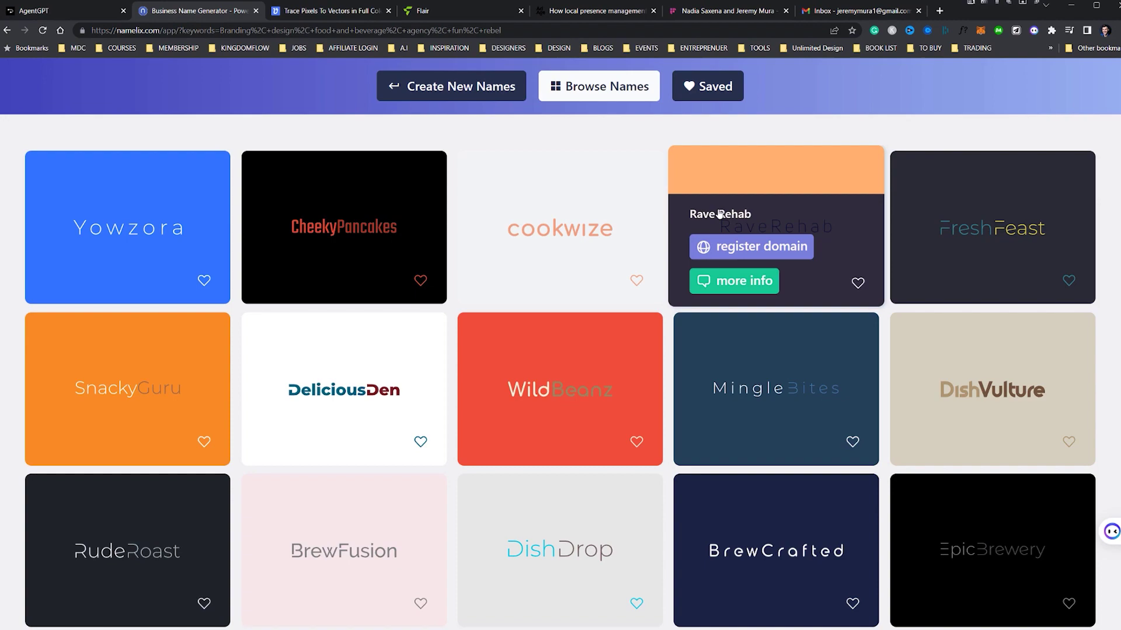
{"action": "scroll", "coordinate": [719, 214], "scroll_direction": "down", "scroll_amount": 2}
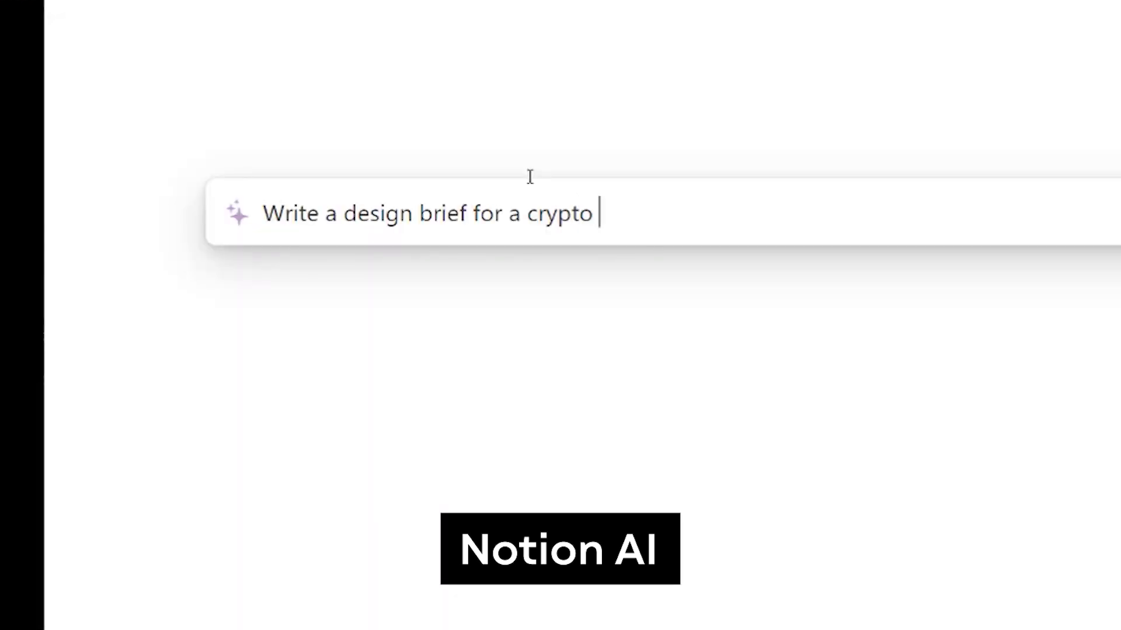
Have Notion AI write a design brief for a crypto brand, then start an AI to-do list
{"action": "type", "text": "brand, the client needs a website and logo design."}
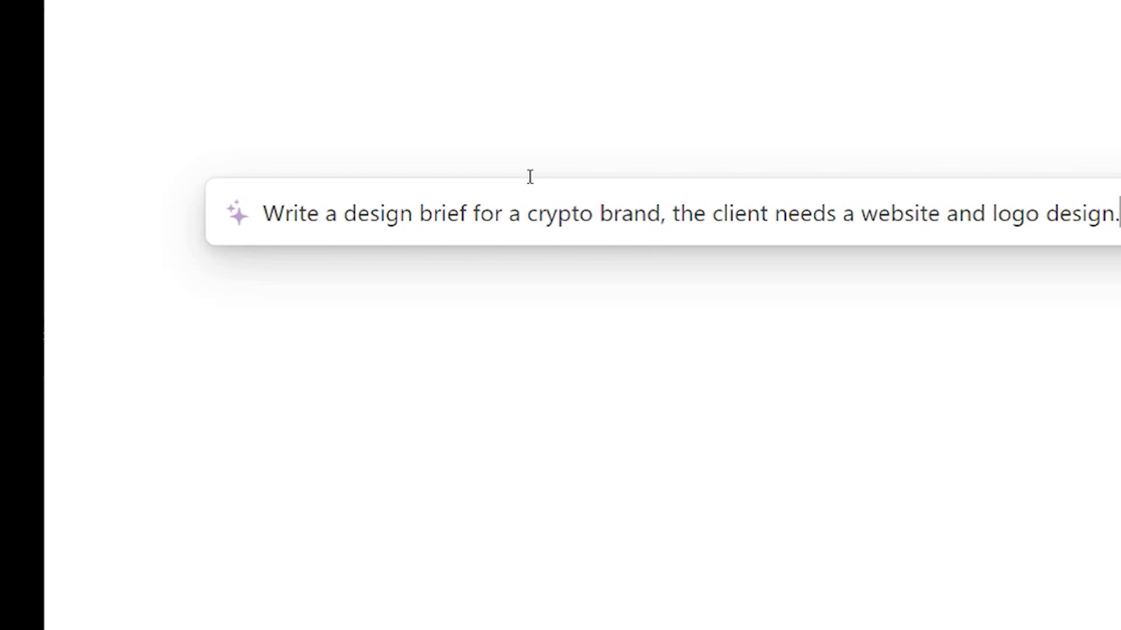
{"action": "key", "text": "Return"}
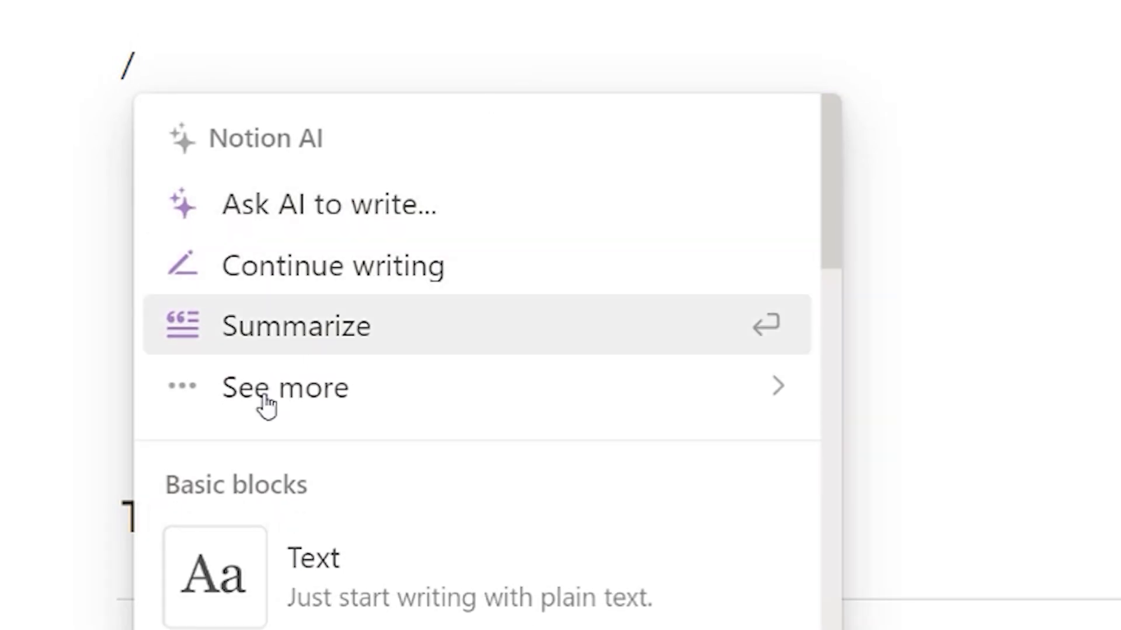
{"action": "mouse_move", "coordinate": [566, 416]}
{"action": "scroll", "coordinate": [981, 494], "scroll_direction": "down", "scroll_amount": 5}
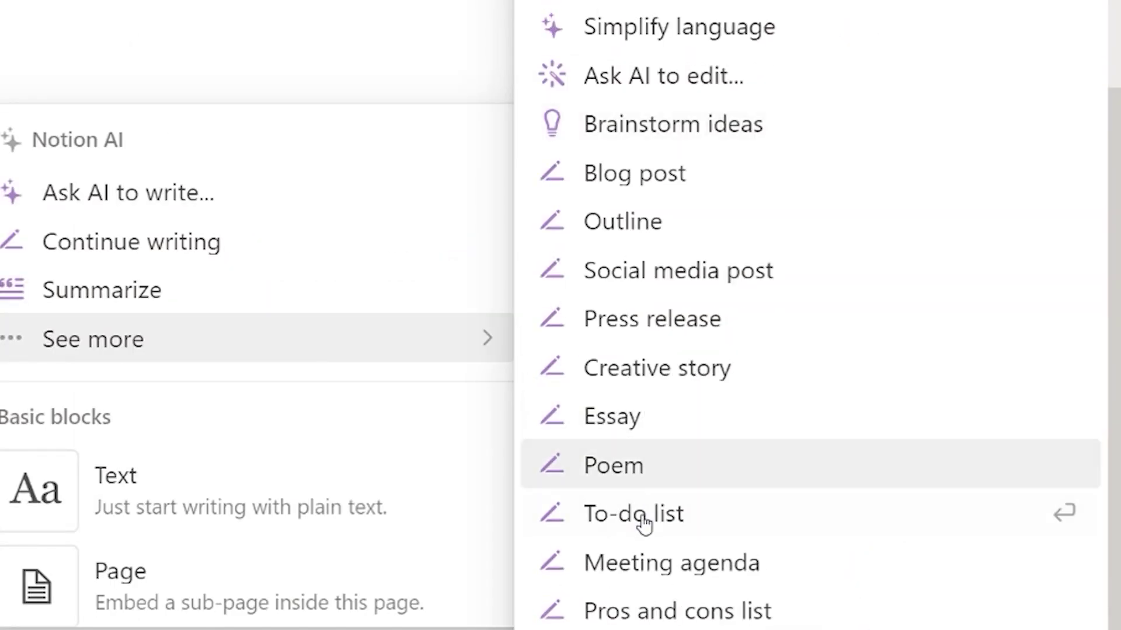
{"action": "left_click", "coordinate": [982, 621]}
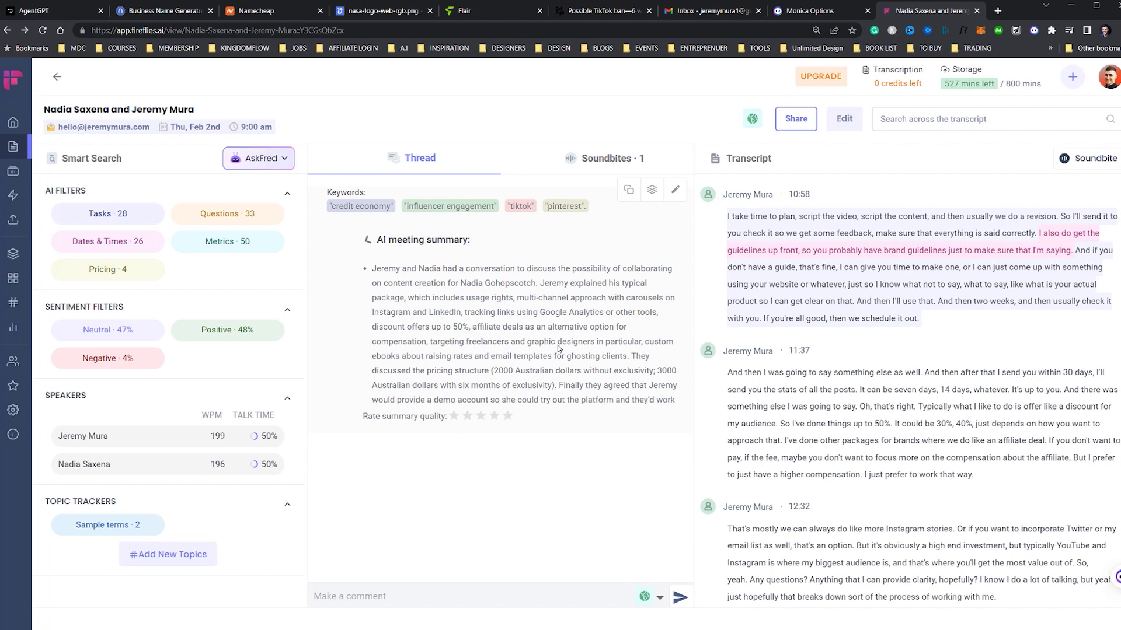
Expand the AI meeting summary fully and scroll through the transcript beside it
{"action": "left_click", "coordinate": [372, 251]}
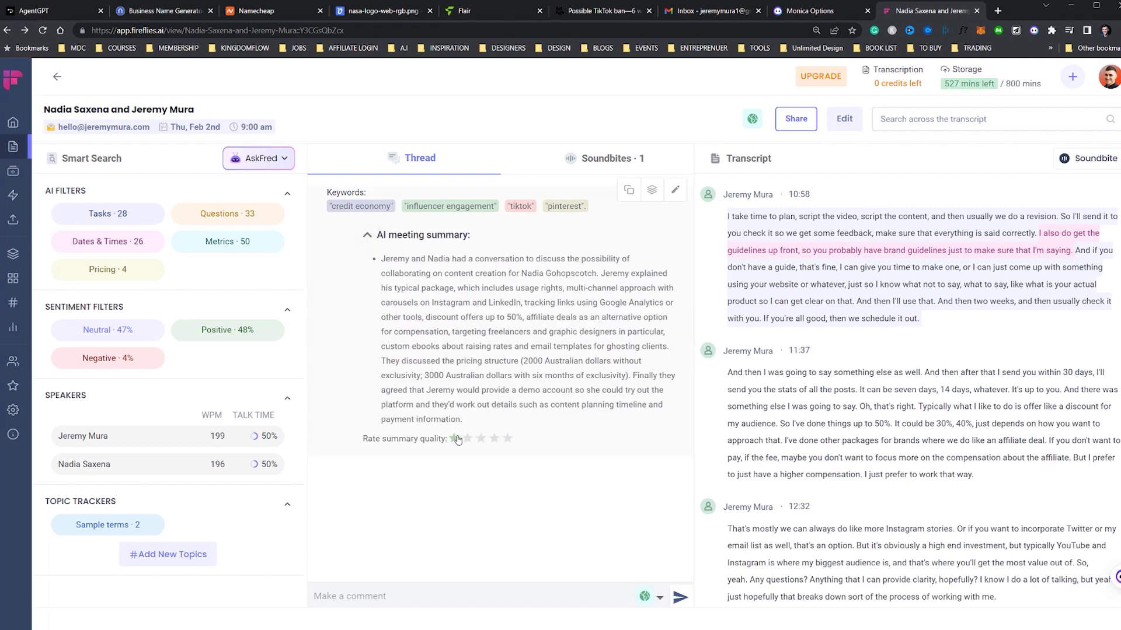
{"action": "left_click_drag", "start_coordinate": [555, 422], "coordinate": [449, 259]}
{"action": "scroll", "coordinate": [830, 270], "scroll_direction": "down", "scroll_amount": 5}
{"action": "scroll", "coordinate": [830, 269], "scroll_direction": "down", "scroll_amount": 15}
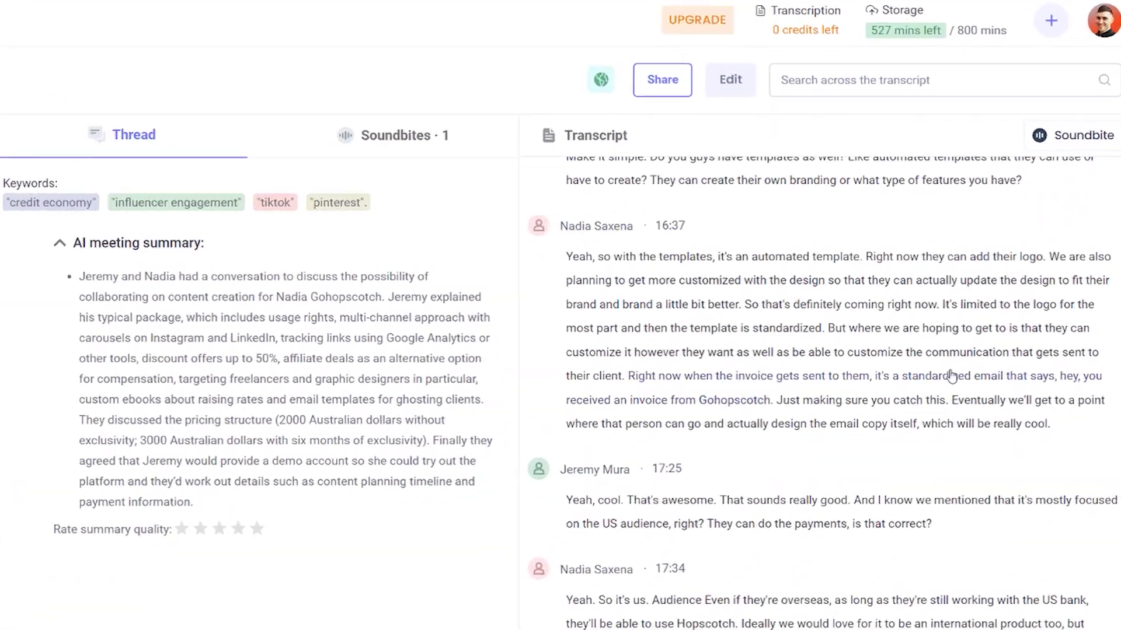
{"action": "scroll", "coordinate": [911, 432], "scroll_direction": "down", "scroll_amount": 4}
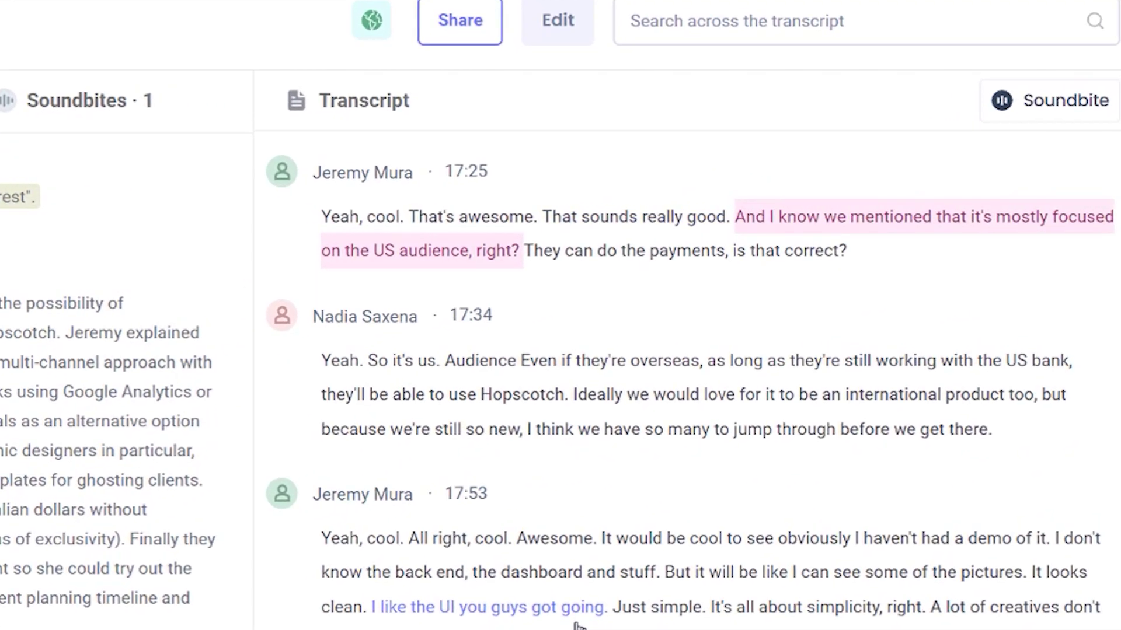
{"action": "scroll", "coordinate": [648, 350], "scroll_direction": "up", "scroll_amount": 20}
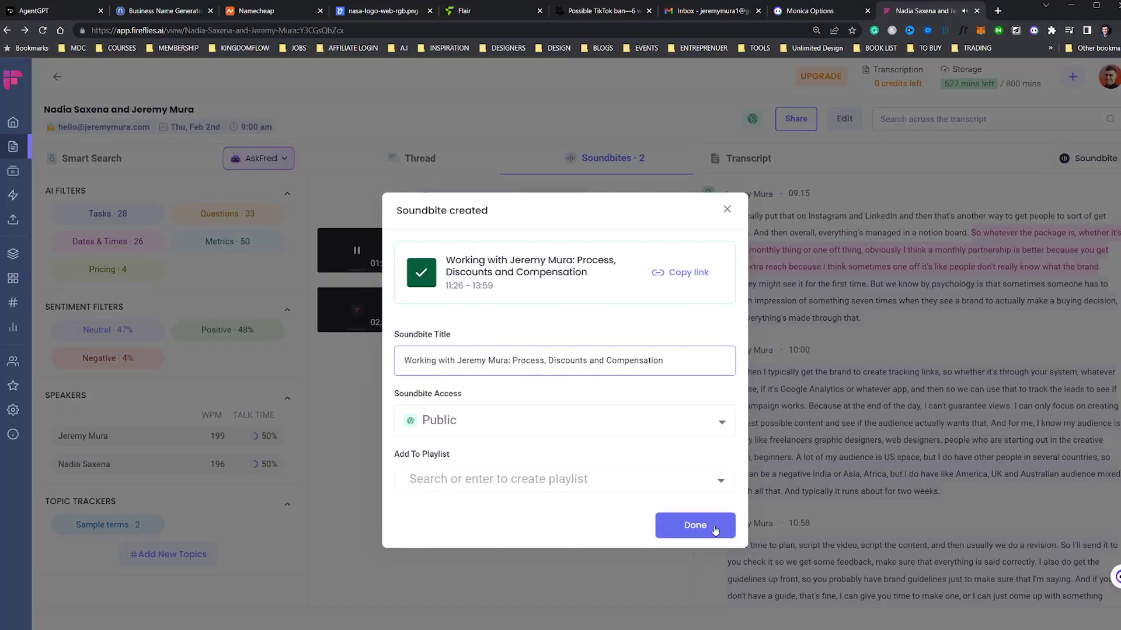
Finish the 11:26–13:59 soundbite on process, discounts and compensation and dismiss the confirmation
{"action": "left_click", "coordinate": [715, 531]}
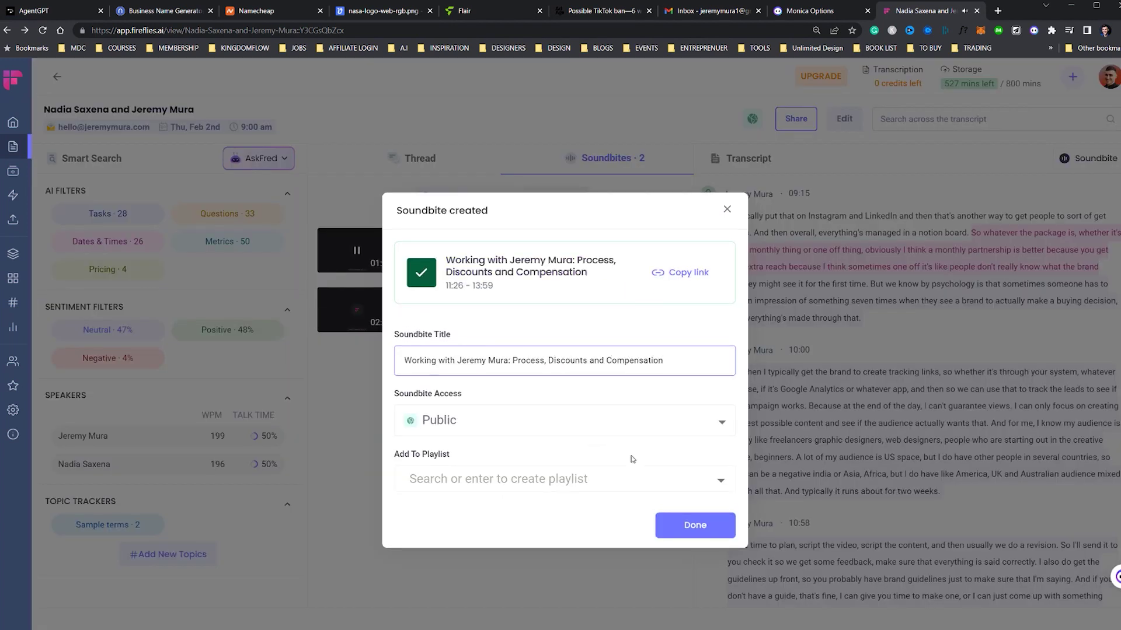
{"action": "left_click", "coordinate": [697, 542]}
{"action": "mouse_move", "coordinate": [974, 83]}
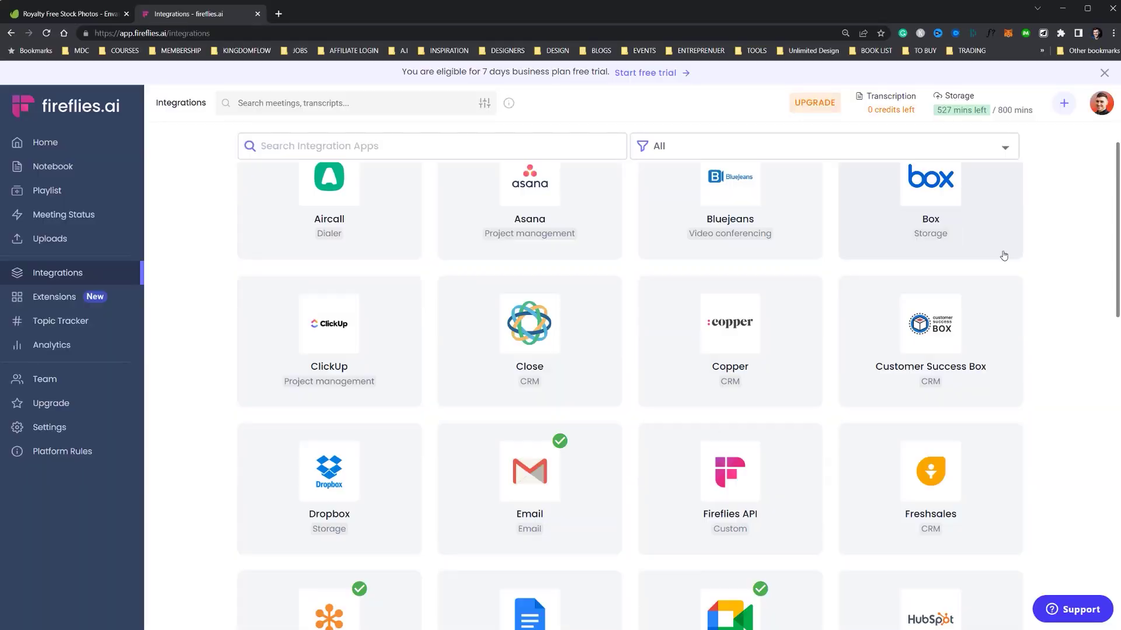
Scroll the integrations grid to see Notion, Microsoft Teams, Lifesize and Salesforce
{"action": "scroll", "coordinate": [1078, 252], "scroll_direction": "down", "scroll_amount": 8}
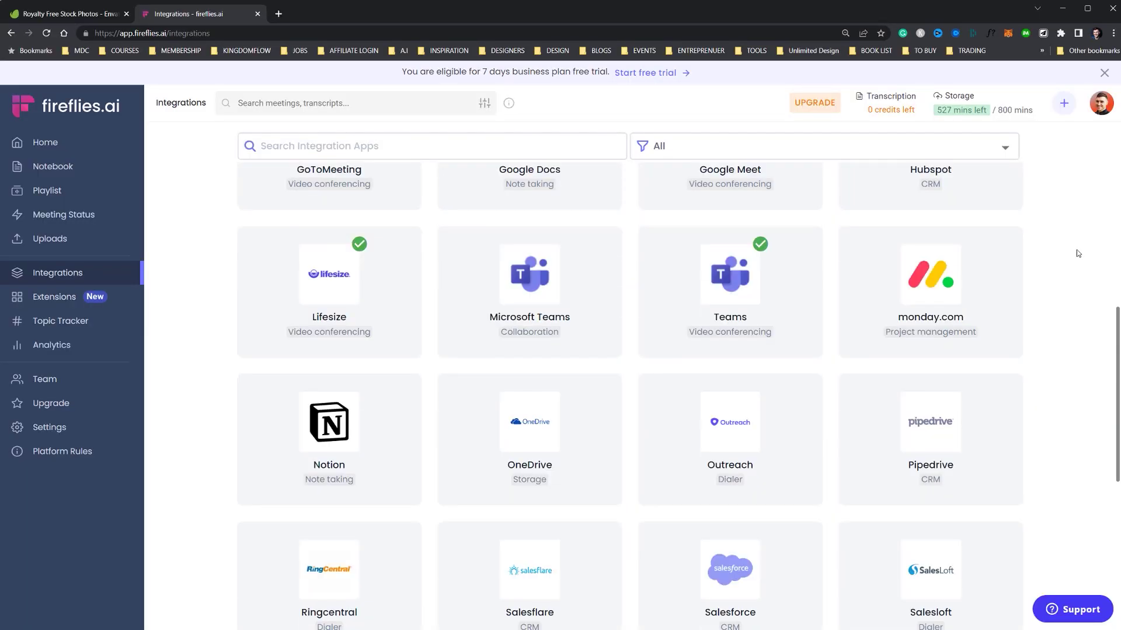